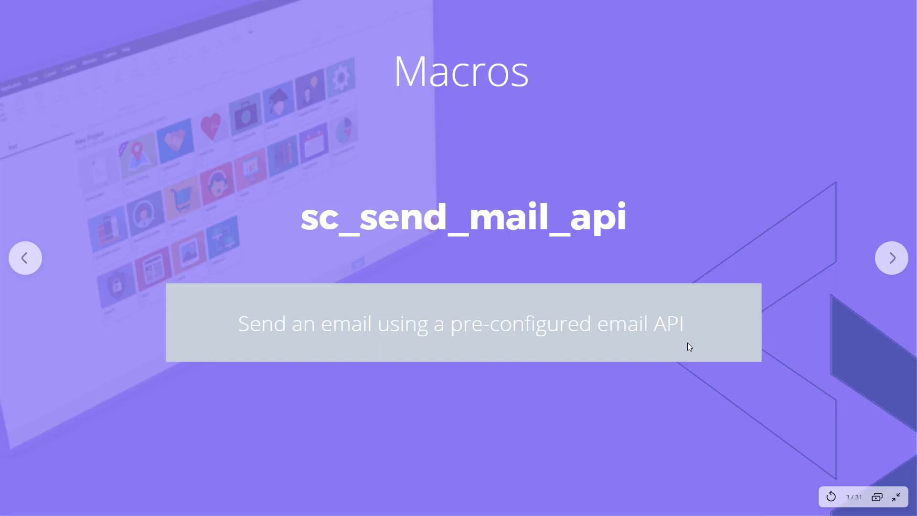
On the sc_send_mail_api manual page, highlight the supported email APIs sentence and the word SMTP.
{"action": "left_click", "coordinate": [897, 496]}
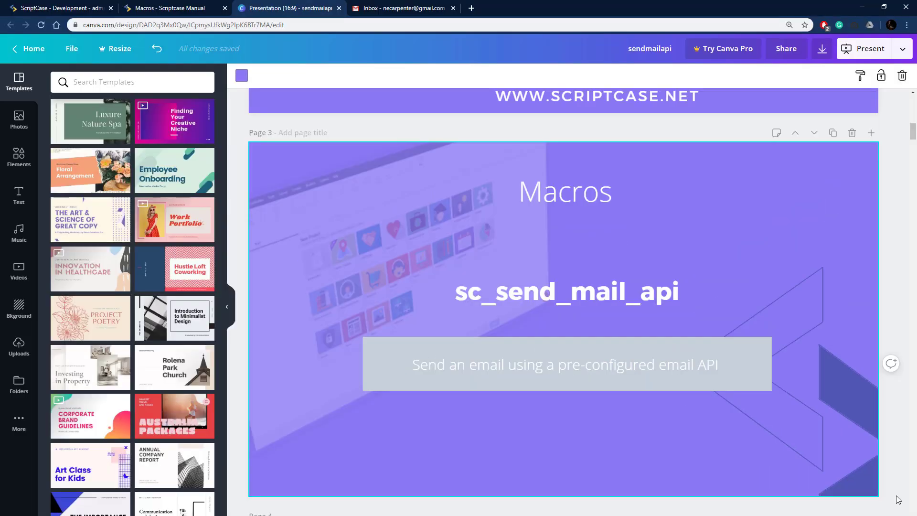
{"action": "left_click", "coordinate": [144, 7]}
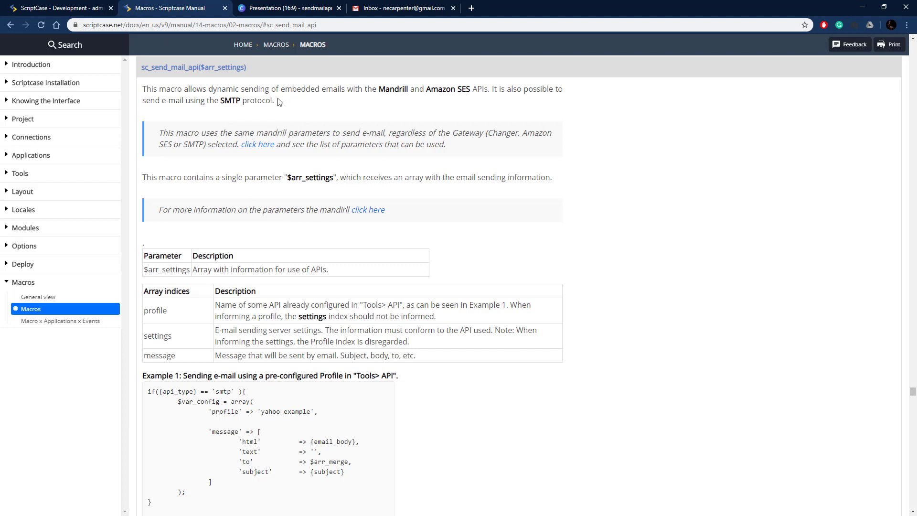
{"action": "left_click_drag", "start_coordinate": [274, 100], "coordinate": [378, 89]}
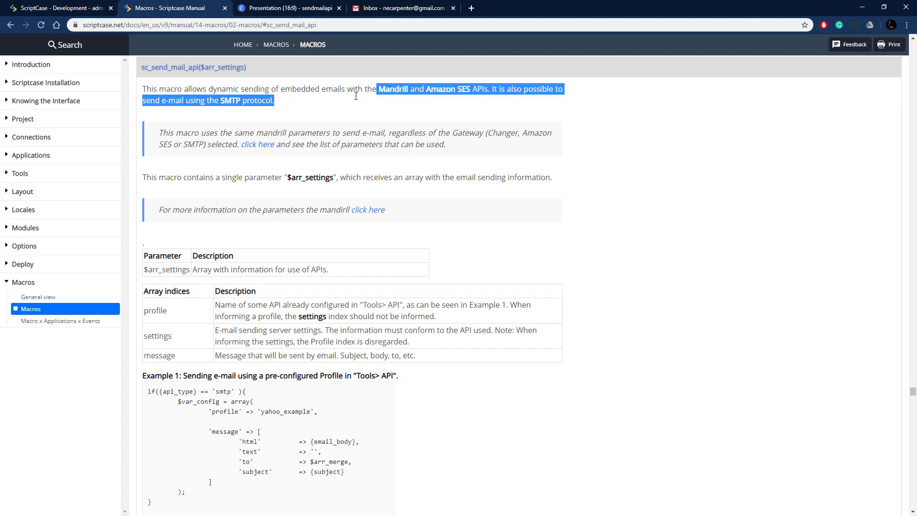
{"action": "left_click", "coordinate": [278, 129]}
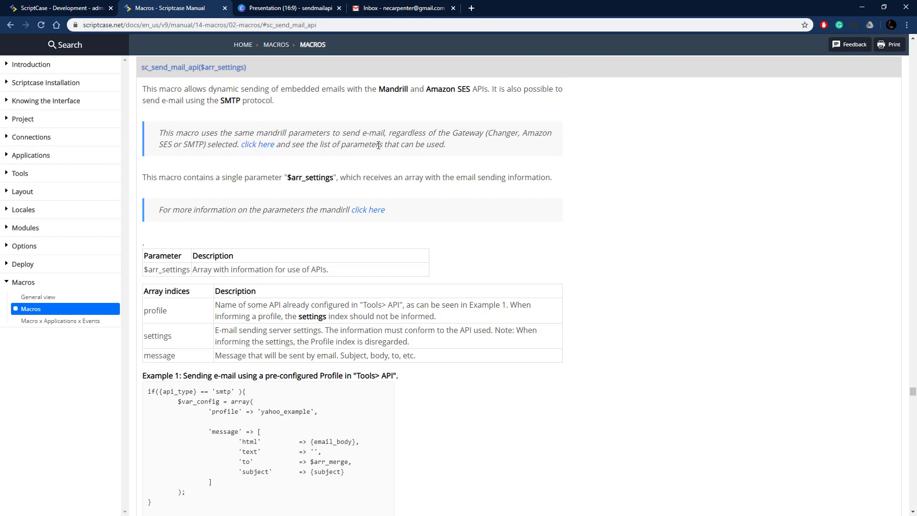
{"action": "double_click", "coordinate": [228, 99]}
{"action": "left_click", "coordinate": [246, 205]}
{"action": "scroll", "coordinate": [269, 212], "scroll_direction": "down", "scroll_amount": 1}
{"action": "scroll", "coordinate": [268, 212], "scroll_direction": "down", "scroll_amount": 1}
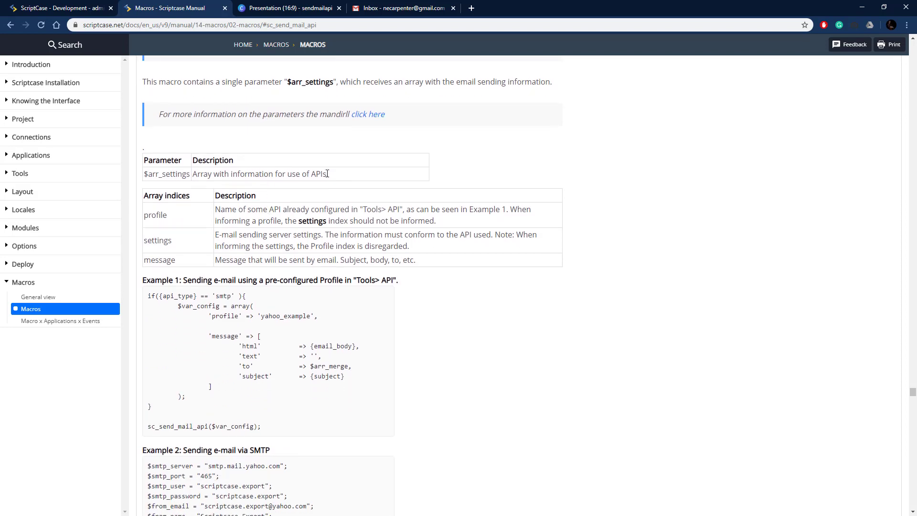
{"action": "scroll", "coordinate": [327, 174], "scroll_direction": "up", "scroll_amount": 3}
Highlight the arr_settings parameter and the profile, settings and message index descriptions.
{"action": "double_click", "coordinate": [236, 115]}
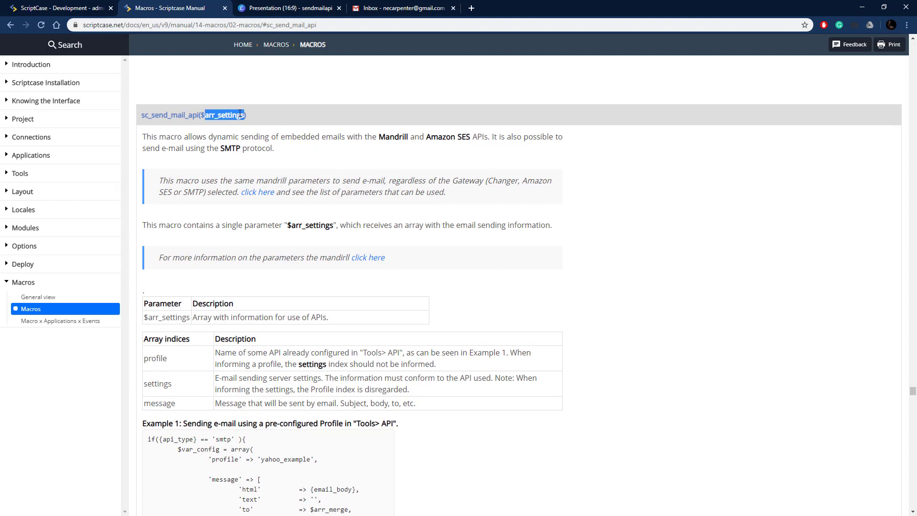
{"action": "scroll", "coordinate": [323, 333], "scroll_direction": "down", "scroll_amount": 2}
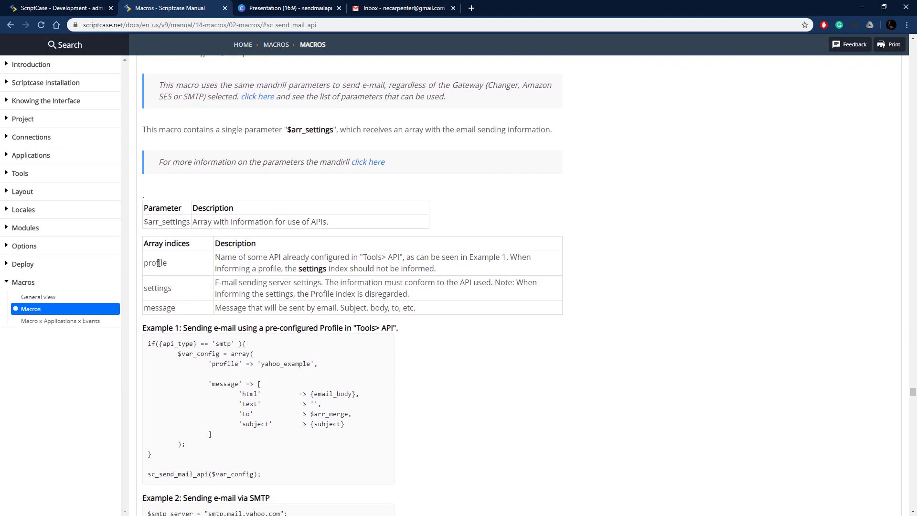
{"action": "double_click", "coordinate": [158, 263]}
{"action": "double_click", "coordinate": [164, 288]}
{"action": "left_click_drag", "start_coordinate": [410, 295], "coordinate": [216, 282]}
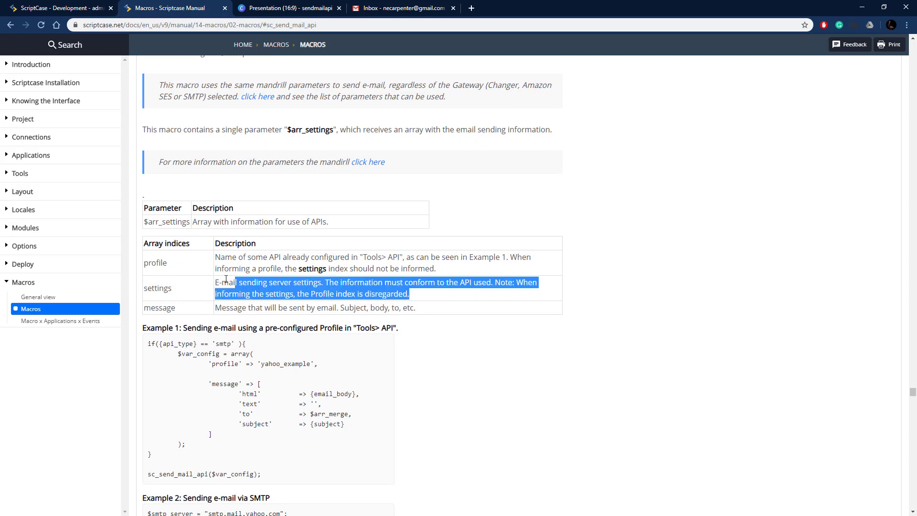
{"action": "left_click", "coordinate": [307, 287]}
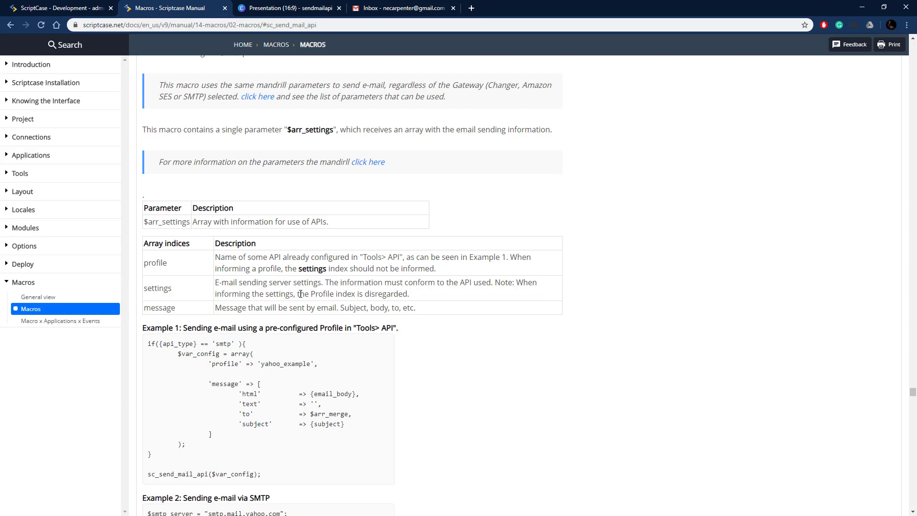
{"action": "left_click_drag", "start_coordinate": [433, 310], "coordinate": [215, 310]}
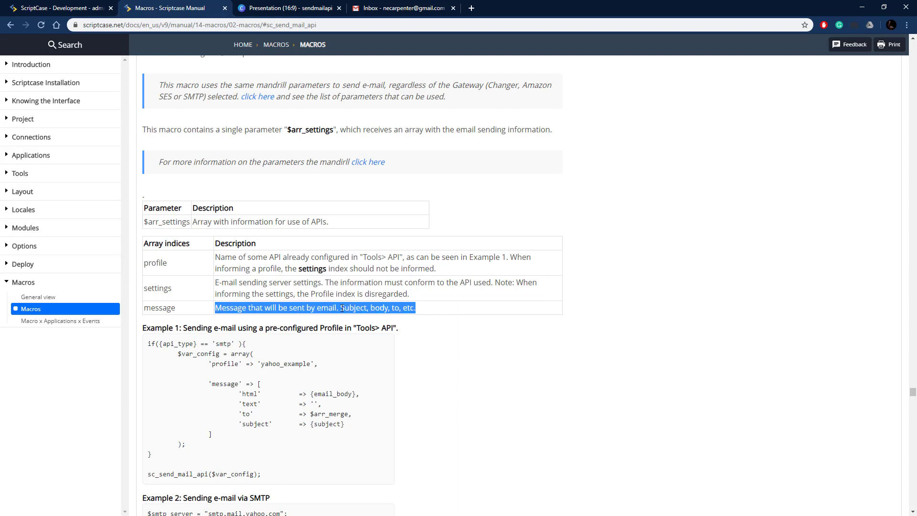
{"action": "left_click", "coordinate": [342, 308]}
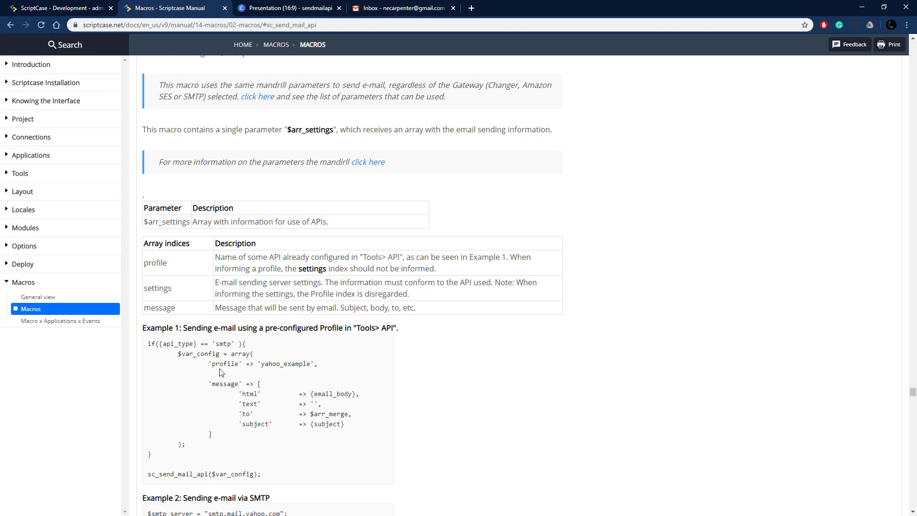
Highlight the profile key and the yahoo_example profile name in the example code.
{"action": "double_click", "coordinate": [222, 364]}
{"action": "double_click", "coordinate": [290, 364]}
{"action": "scroll", "coordinate": [293, 380], "scroll_direction": "down", "scroll_amount": 1}
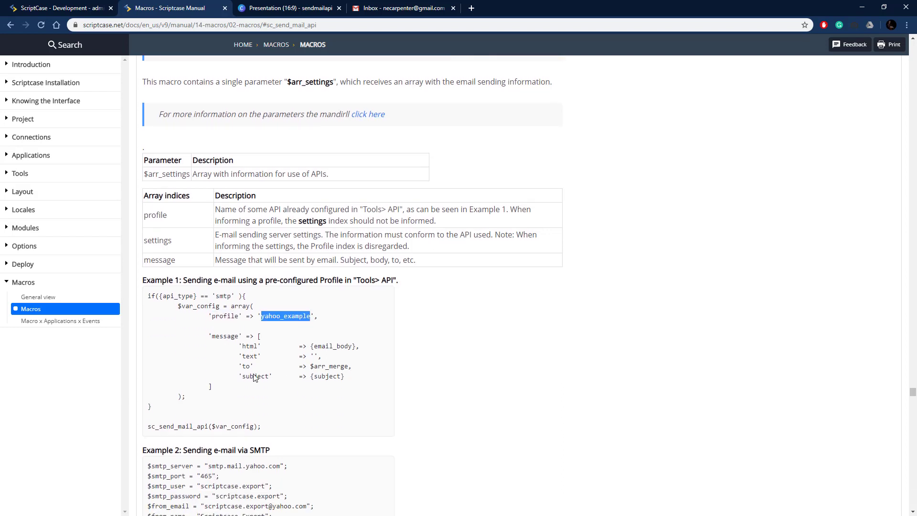
{"action": "scroll", "coordinate": [226, 336], "scroll_direction": "down", "scroll_amount": 4}
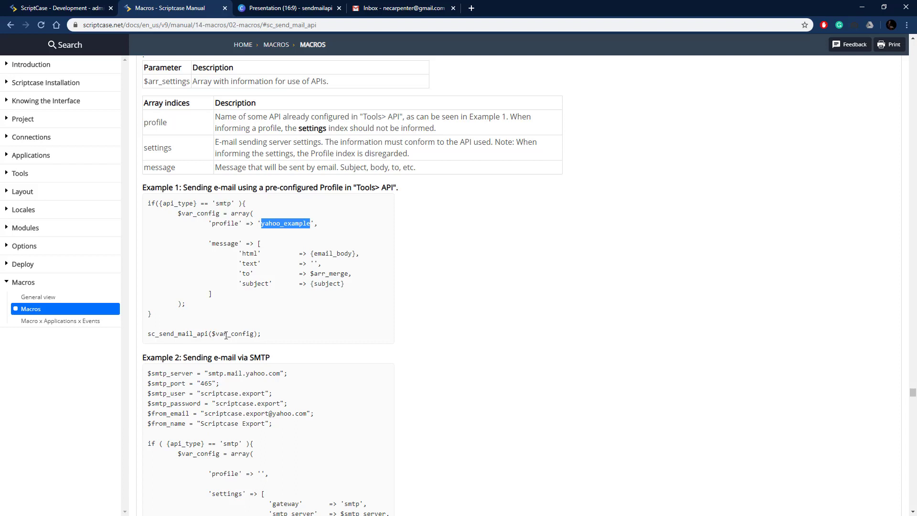
{"action": "left_click", "coordinate": [225, 301]}
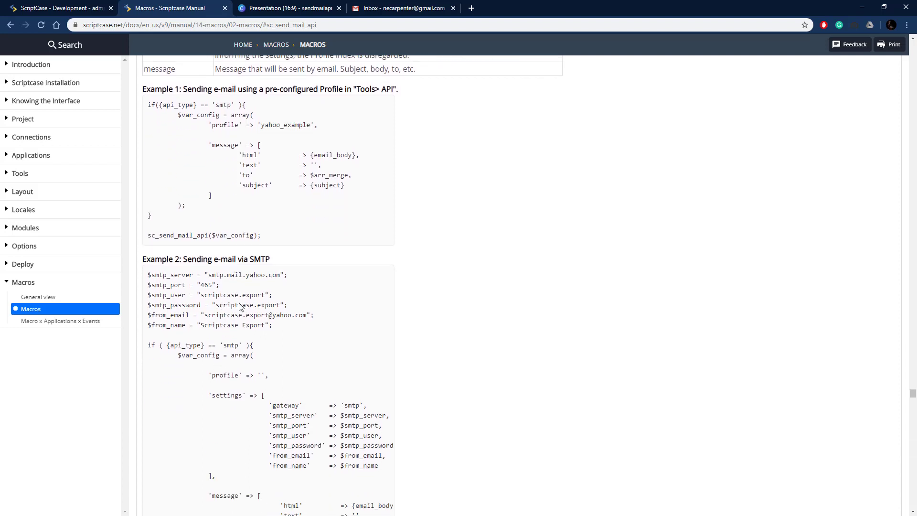
{"action": "scroll", "coordinate": [262, 386], "scroll_direction": "down", "scroll_amount": 2}
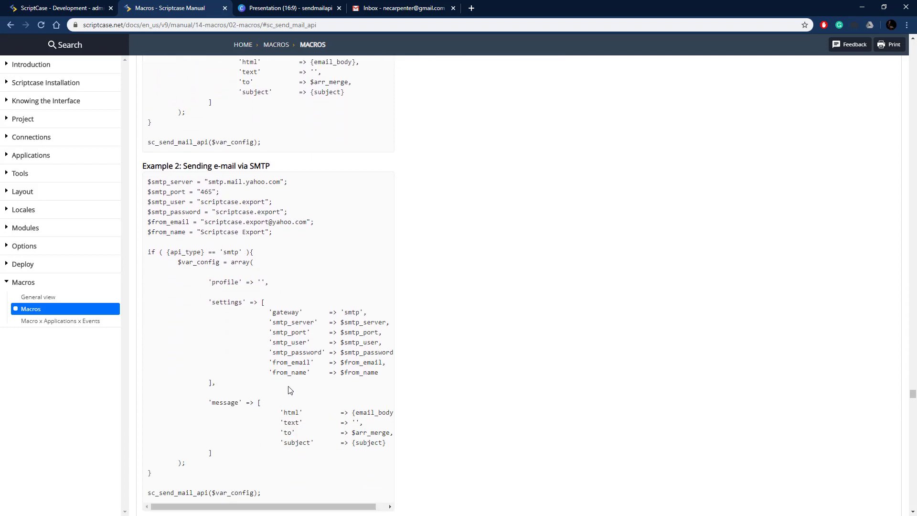
{"action": "scroll", "coordinate": [251, 423], "scroll_direction": "down", "scroll_amount": 1}
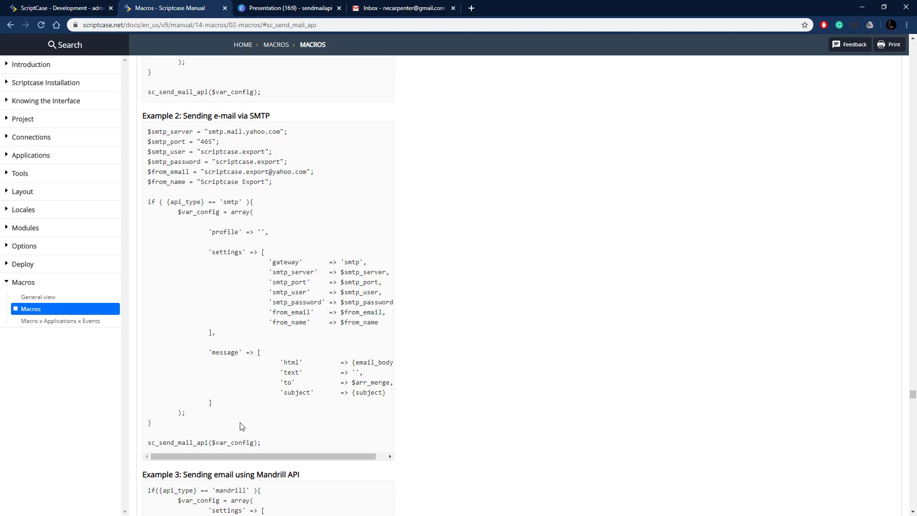
{"action": "scroll", "coordinate": [251, 426], "scroll_direction": "down", "scroll_amount": 2}
{"action": "scroll", "coordinate": [371, 382], "scroll_direction": "down", "scroll_amount": 1}
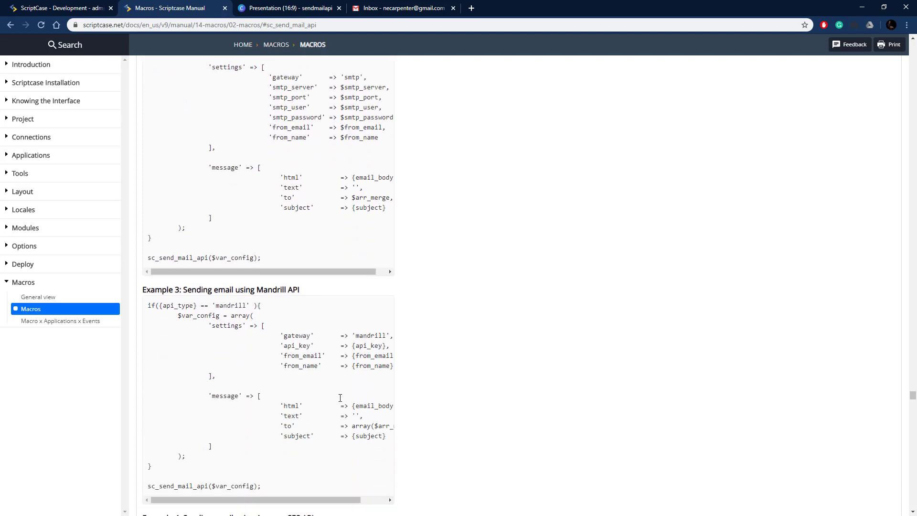
{"action": "scroll", "coordinate": [321, 328], "scroll_direction": "down", "scroll_amount": 1}
{"action": "scroll", "coordinate": [313, 337], "scroll_direction": "down", "scroll_amount": 2}
{"action": "scroll", "coordinate": [318, 353], "scroll_direction": "down", "scroll_amount": 1}
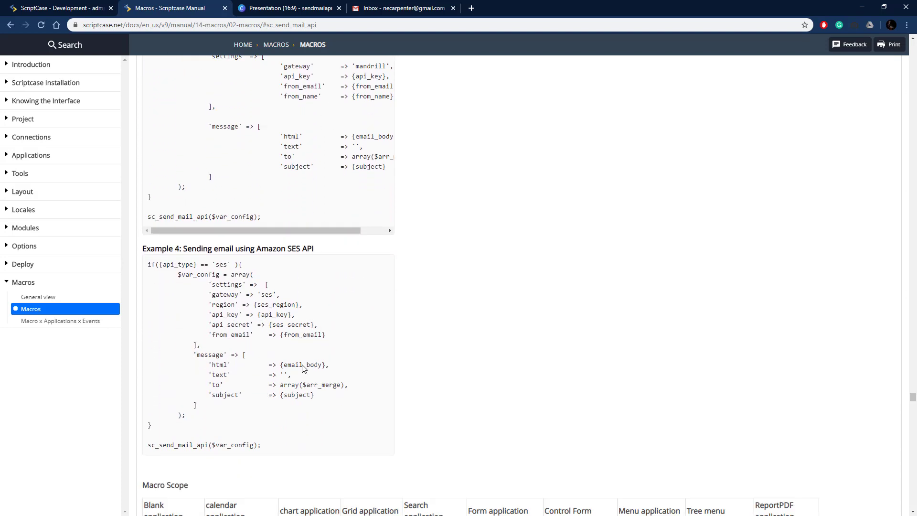
{"action": "scroll", "coordinate": [299, 352], "scroll_direction": "down", "scroll_amount": 3}
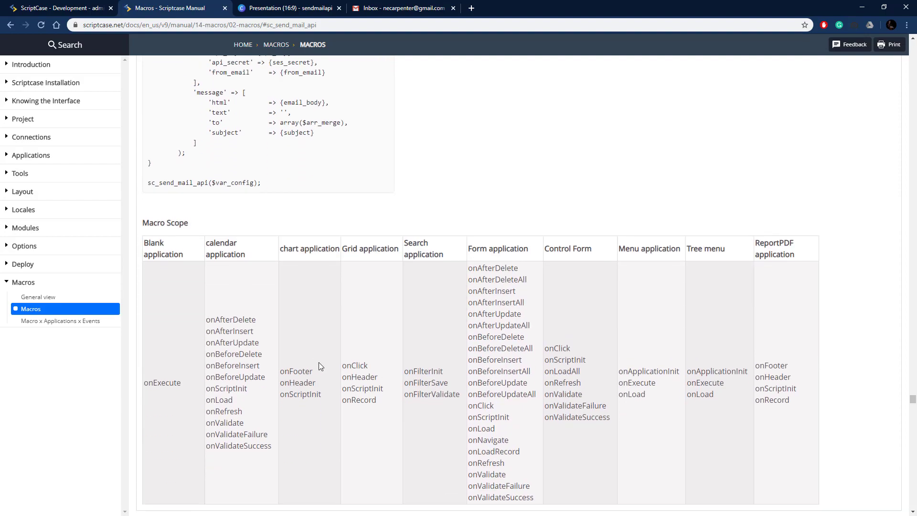
{"action": "scroll", "coordinate": [319, 362], "scroll_direction": "up", "scroll_amount": 3}
{"action": "scroll", "coordinate": [319, 362], "scroll_direction": "up", "scroll_amount": 3}
{"action": "scroll", "coordinate": [319, 362], "scroll_direction": "up", "scroll_amount": 3}
{"action": "scroll", "coordinate": [320, 366], "scroll_direction": "up", "scroll_amount": 3}
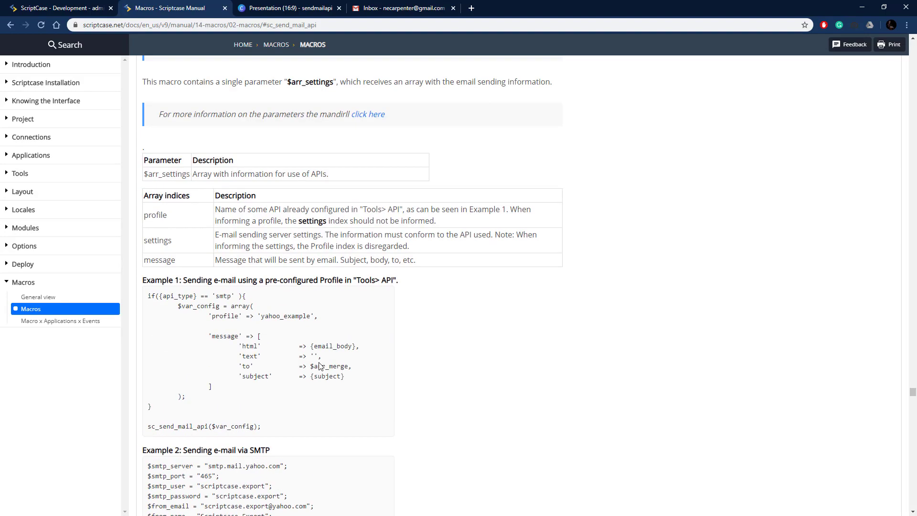
{"action": "scroll", "coordinate": [319, 366], "scroll_direction": "up", "scroll_amount": 2}
{"action": "scroll", "coordinate": [285, 352], "scroll_direction": "down", "scroll_amount": 2}
Open the API profile settings from the Scriptcase tools menu, showing the twilio profile.
{"action": "left_click", "coordinate": [78, 7]}
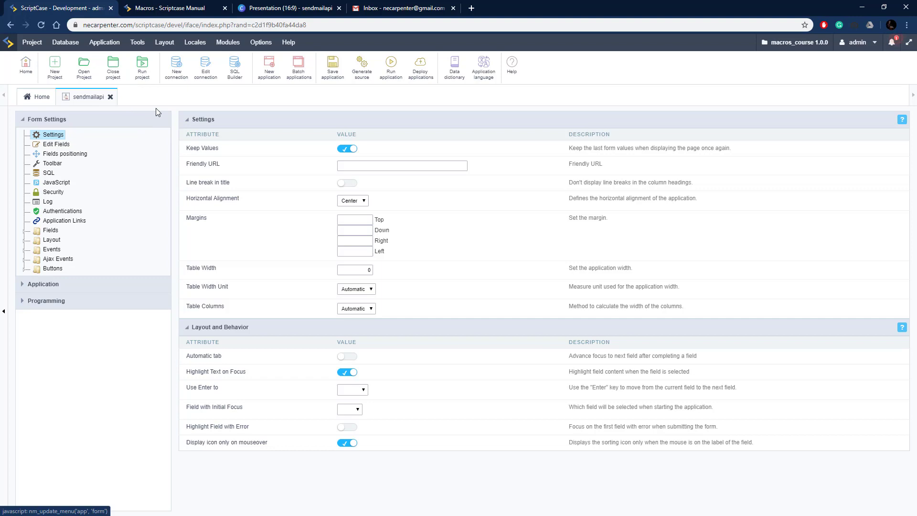
{"action": "left_click", "coordinate": [138, 41]}
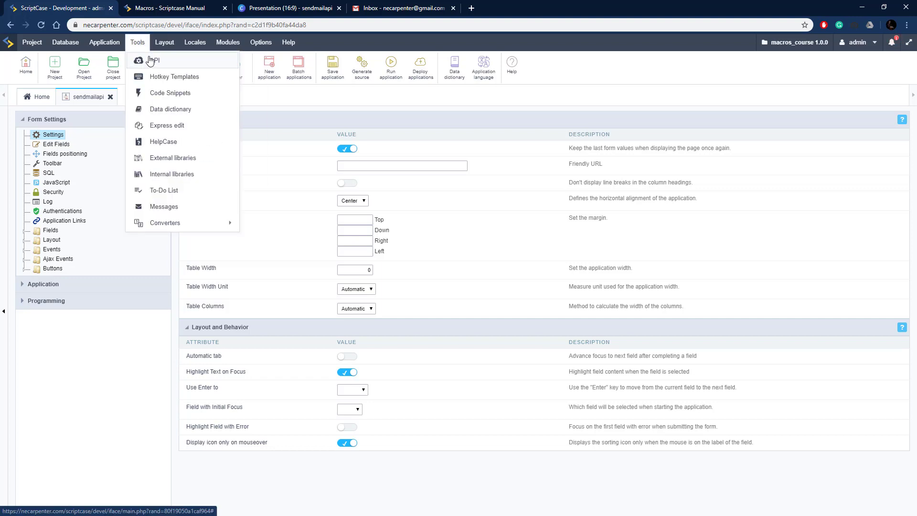
{"action": "left_click", "coordinate": [150, 61]}
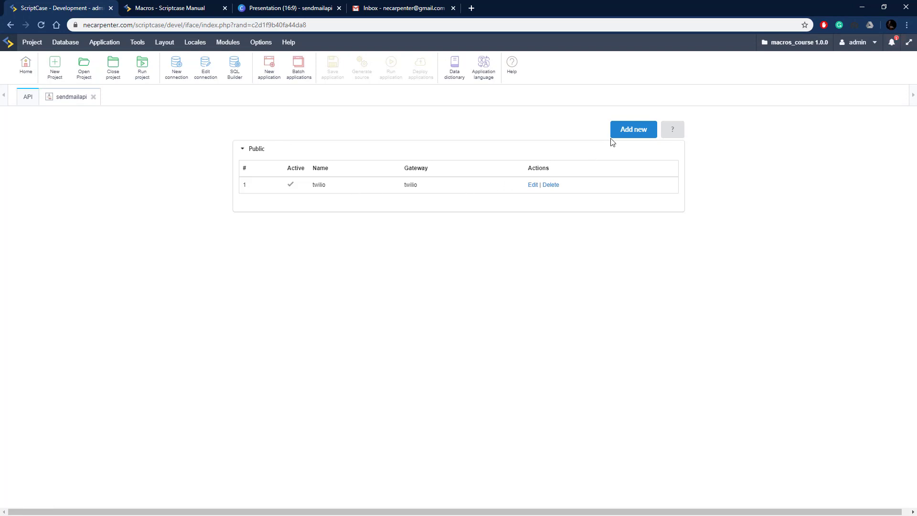
Add a new API profile named NateGmail with Public mode and the smtp gateway.
{"action": "left_click", "coordinate": [623, 136]}
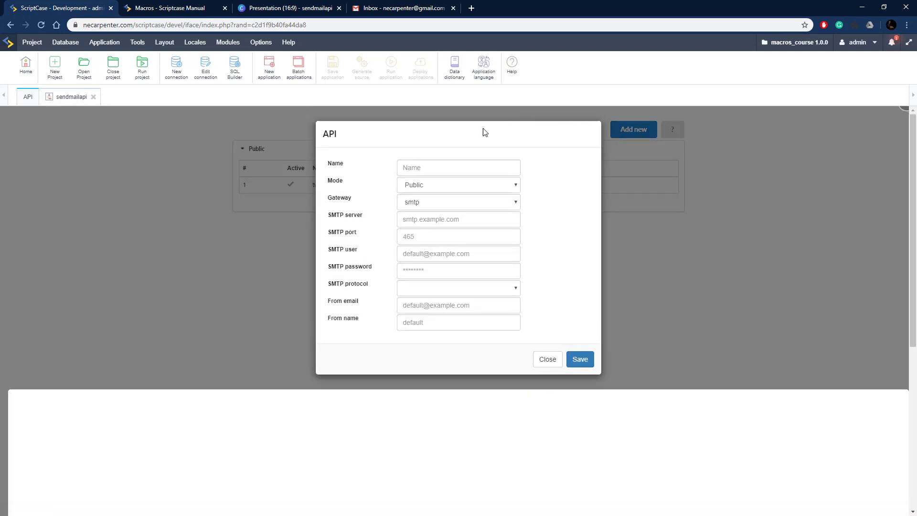
{"action": "left_click", "coordinate": [430, 167]}
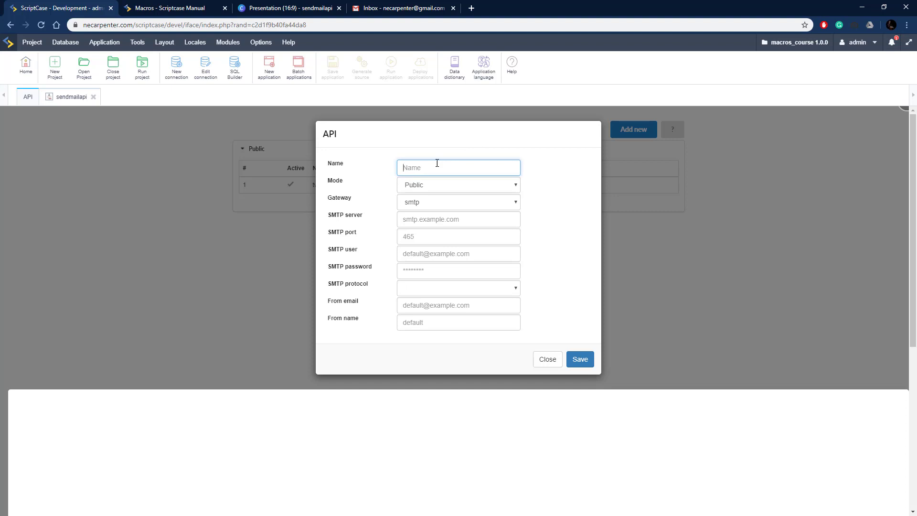
{"action": "type", "text": "Nate"}
{"action": "type", "text": "Gmail"}
{"action": "left_click", "coordinate": [426, 187]}
{"action": "left_click", "coordinate": [427, 201]}
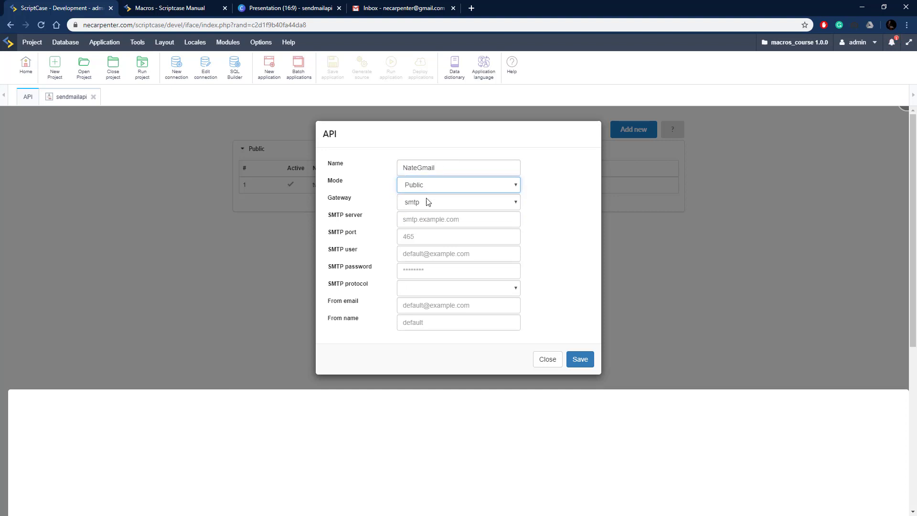
{"action": "left_click", "coordinate": [428, 202]}
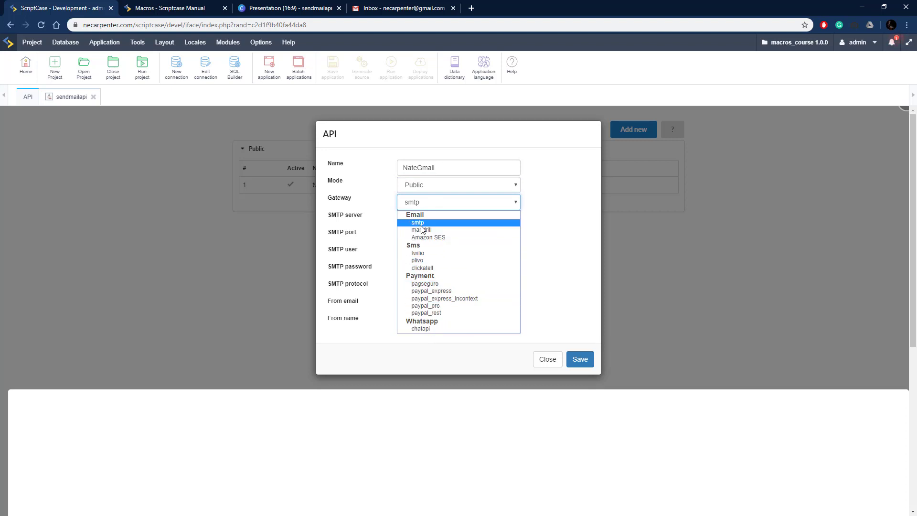
{"action": "left_click", "coordinate": [420, 223]}
Enter SMTP server smtp.gmail.com, port 465, the login account and the pasted password.
{"action": "left_click", "coordinate": [423, 218]}
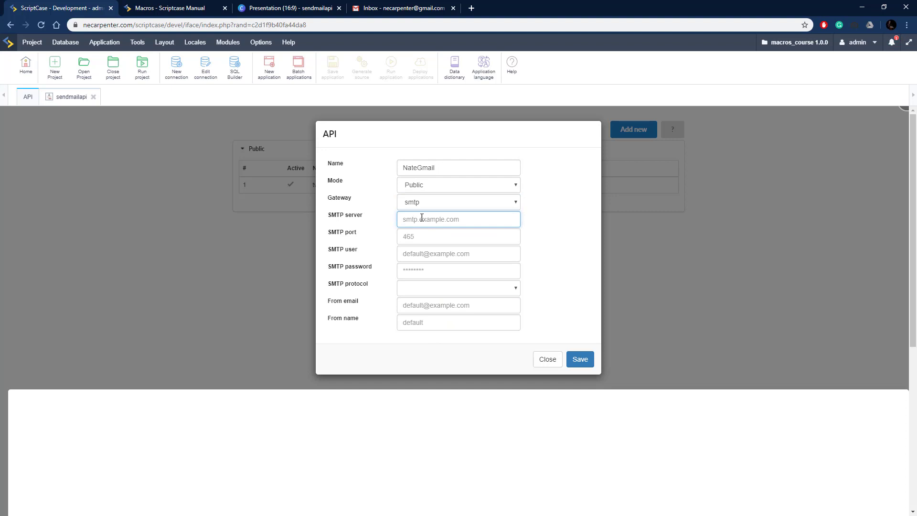
{"action": "type", "text": "sm"}
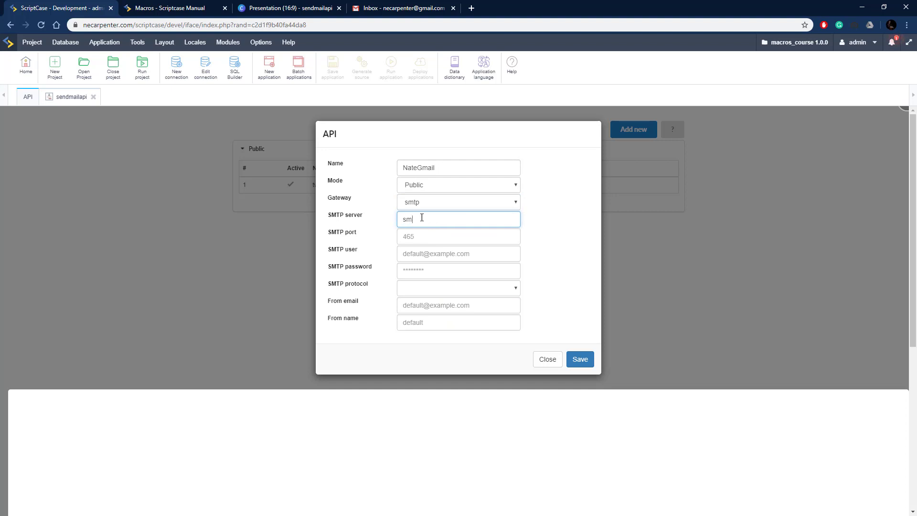
{"action": "type", "text": "tp.gmail."}
{"action": "type", "text": "com"}
{"action": "key", "text": "Tab"}
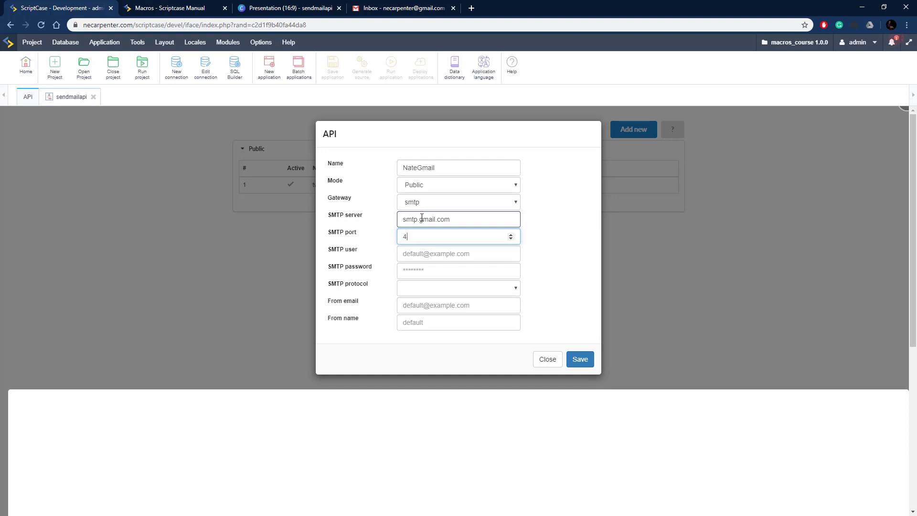
{"action": "type", "text": "65"}
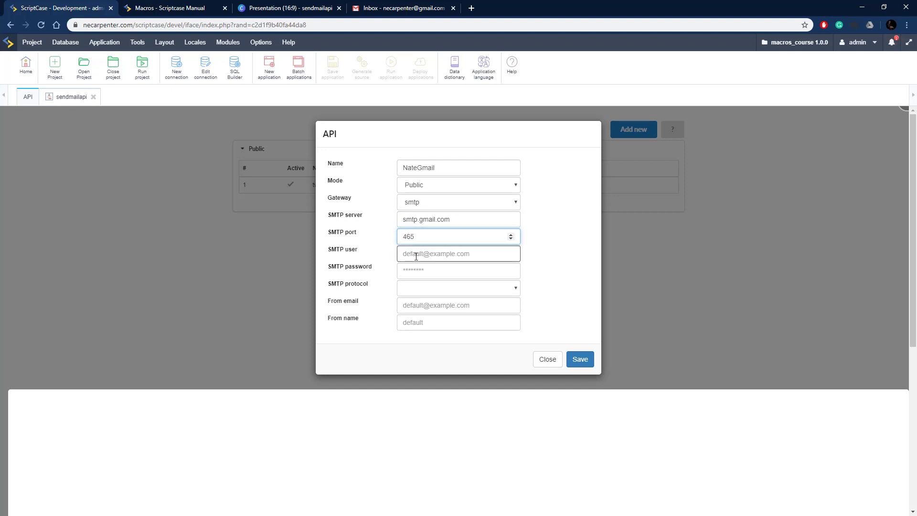
{"action": "left_click", "coordinate": [416, 256]}
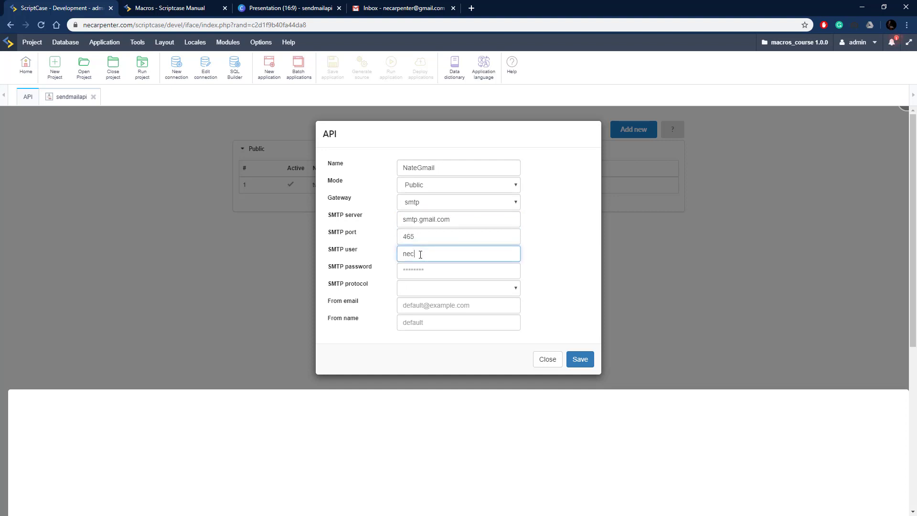
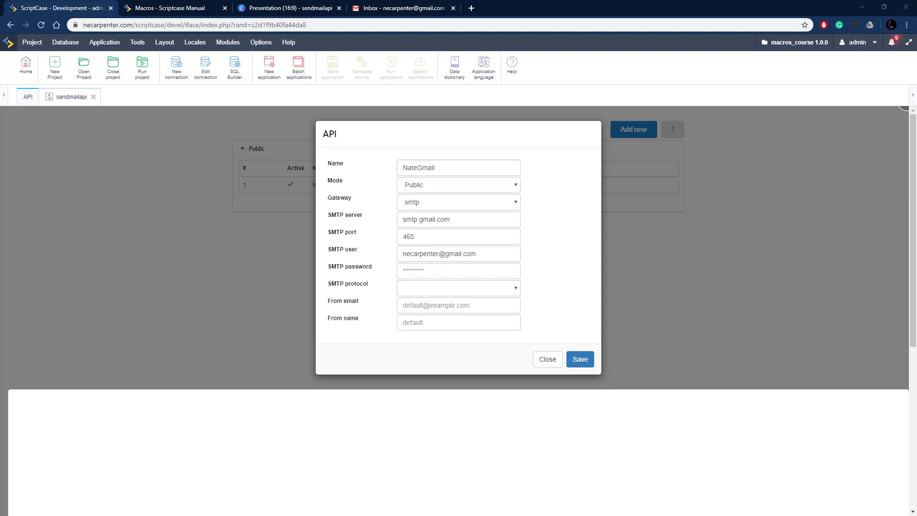
{"action": "left_click", "coordinate": [441, 271]}
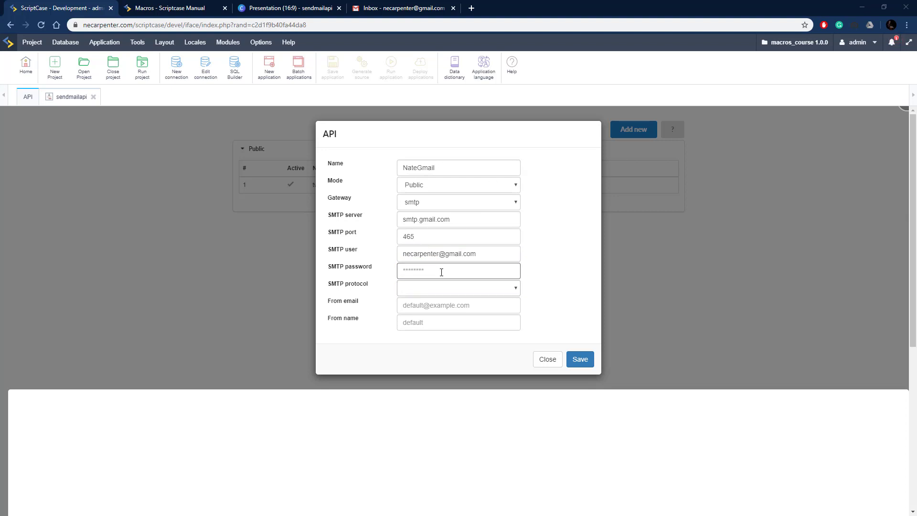
{"action": "key", "text": "ctrl+v"}
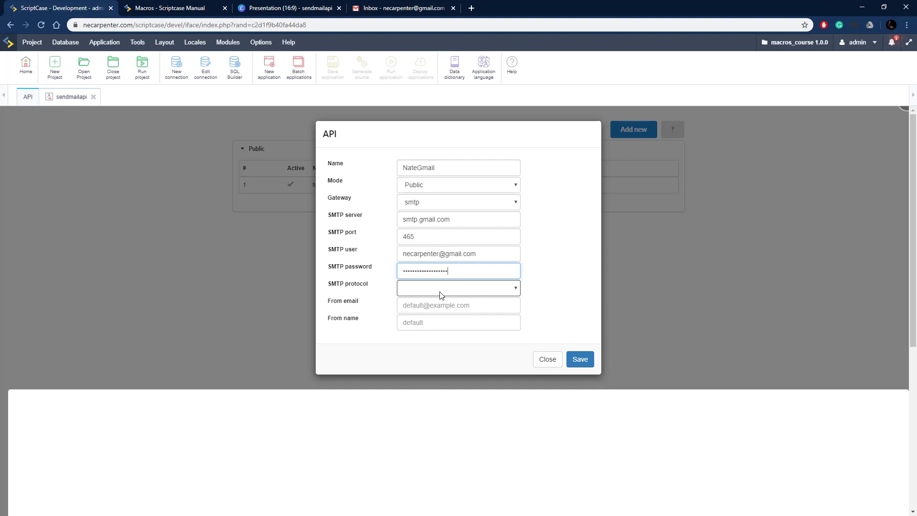
Choose TLS encryption, fill in the sender email and name, and save the profile.
{"action": "left_click", "coordinate": [440, 290]}
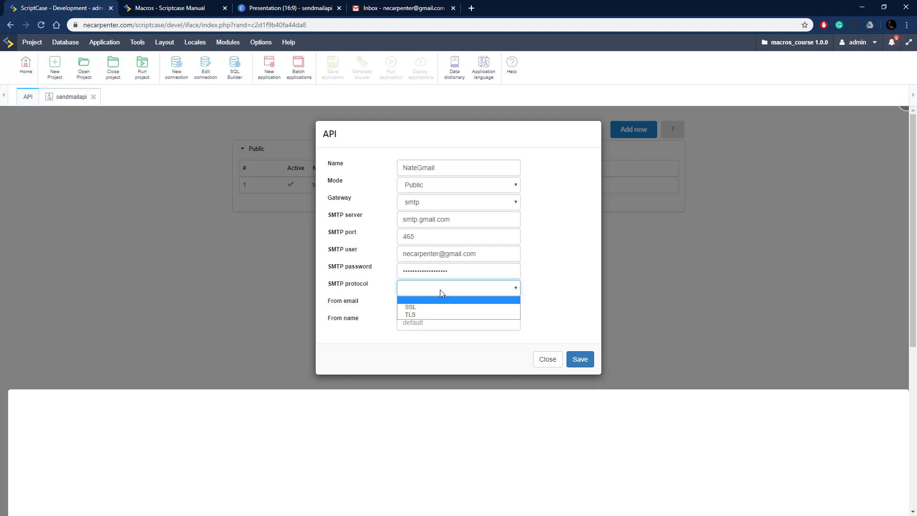
{"action": "left_click", "coordinate": [412, 316]}
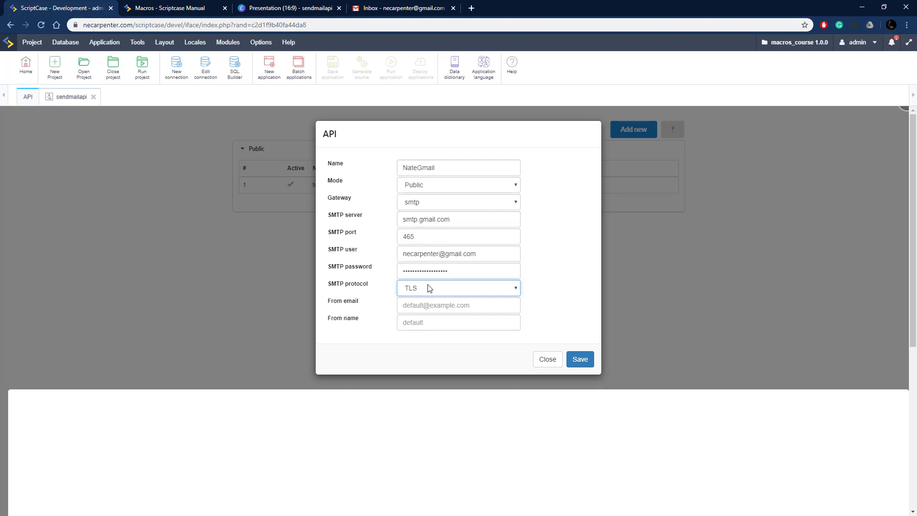
{"action": "left_click", "coordinate": [423, 307]}
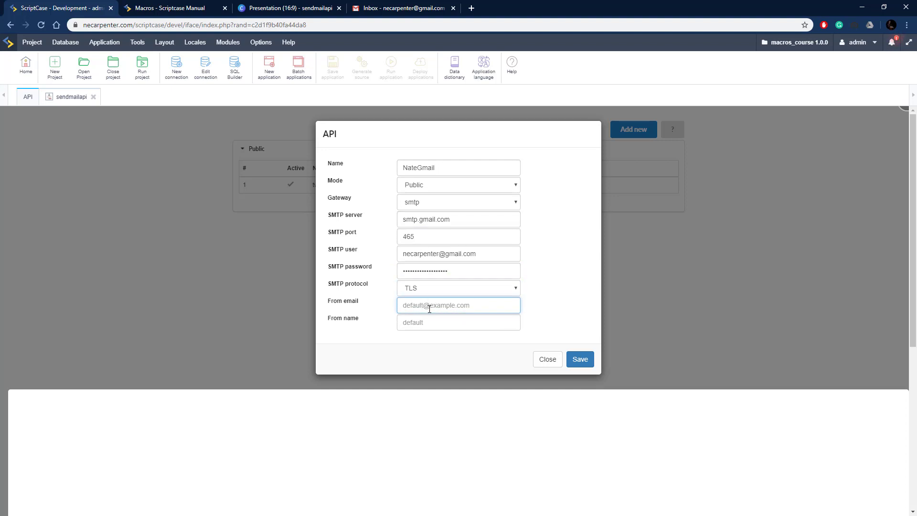
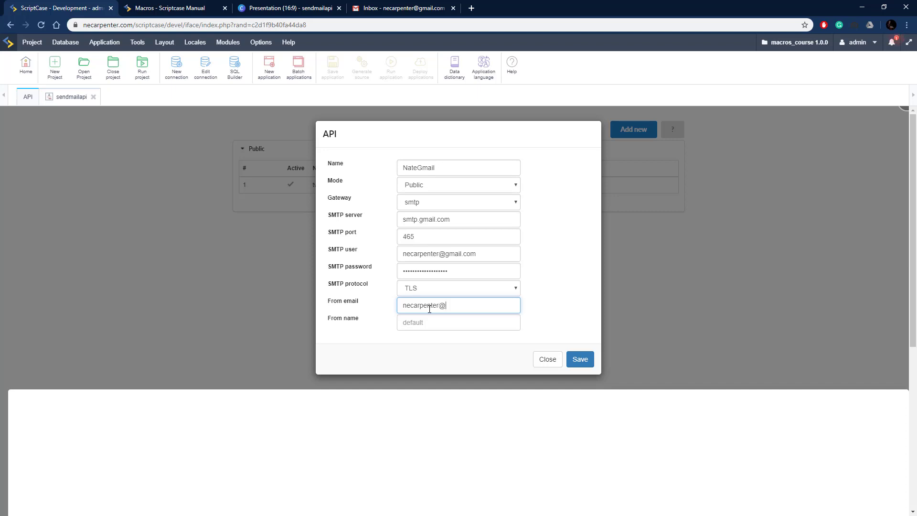
{"action": "key", "text": "Tab"}
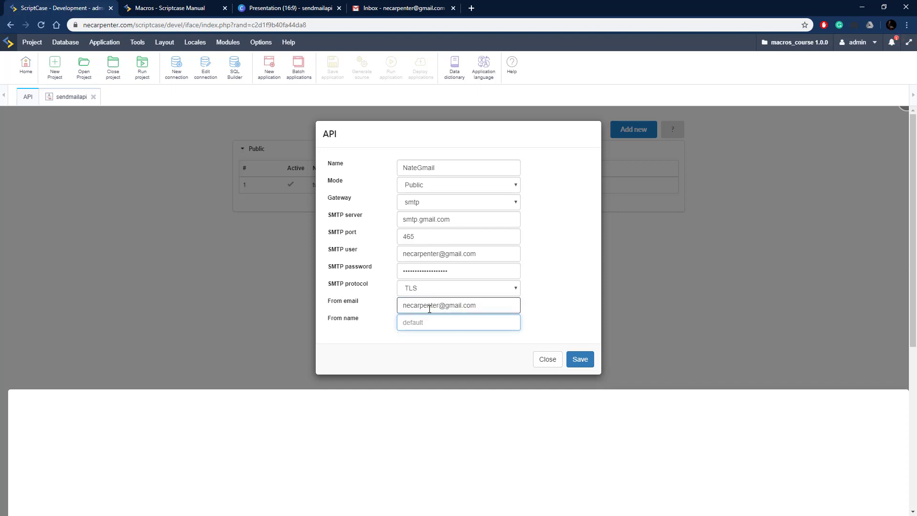
{"action": "type", "text": "Nate Carpenter"}
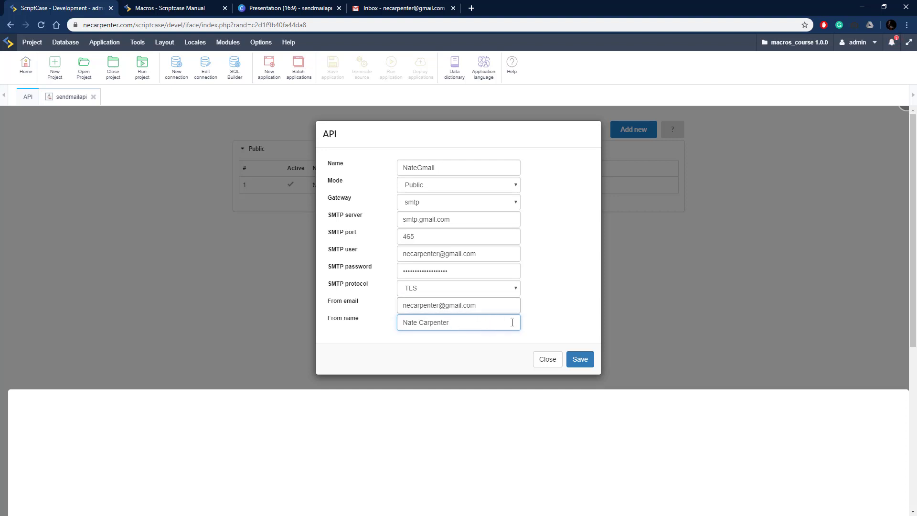
{"action": "left_click", "coordinate": [578, 367]}
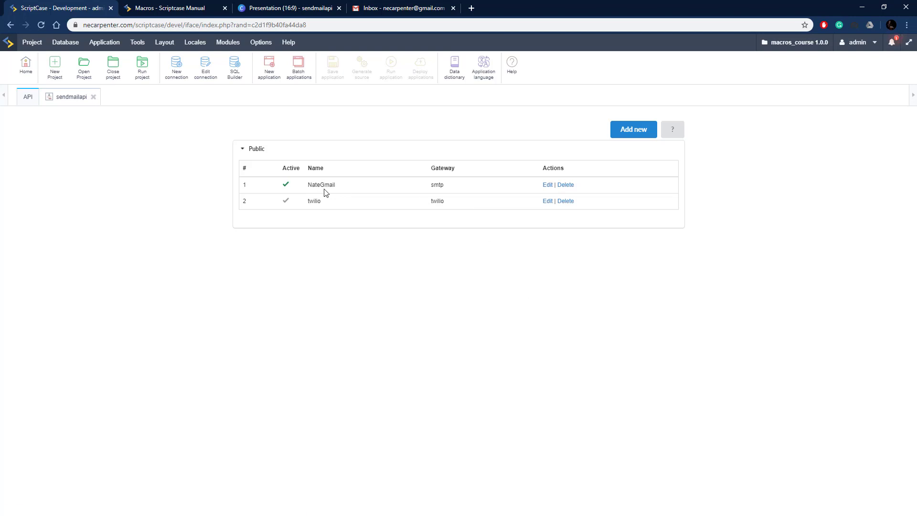
Run the sendmailapi form to view its subject, recipient and message fields.
{"action": "left_click", "coordinate": [64, 98]}
{"action": "left_click", "coordinate": [49, 233]}
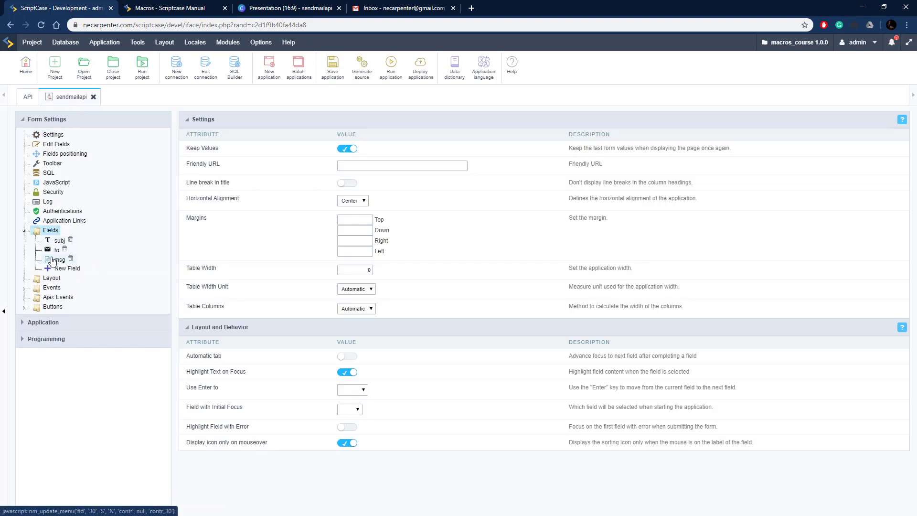
{"action": "left_click", "coordinate": [394, 75]}
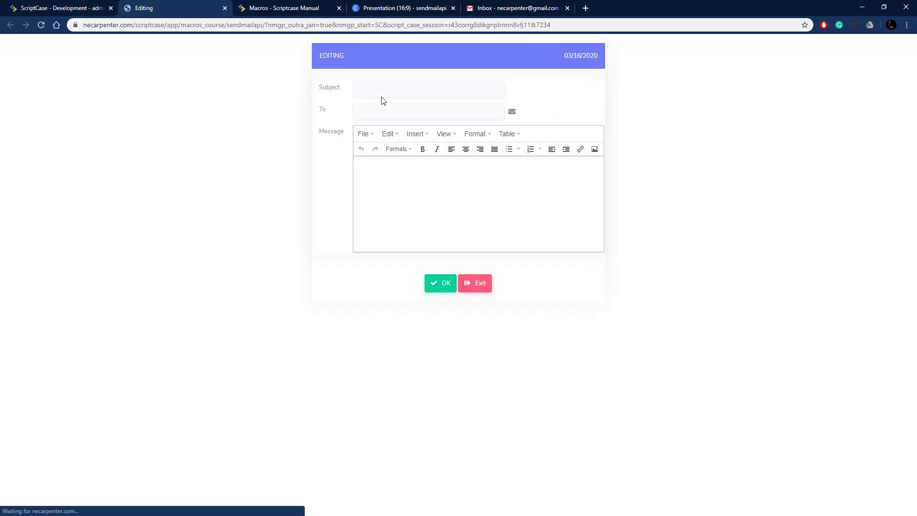
{"action": "left_click", "coordinate": [407, 91]}
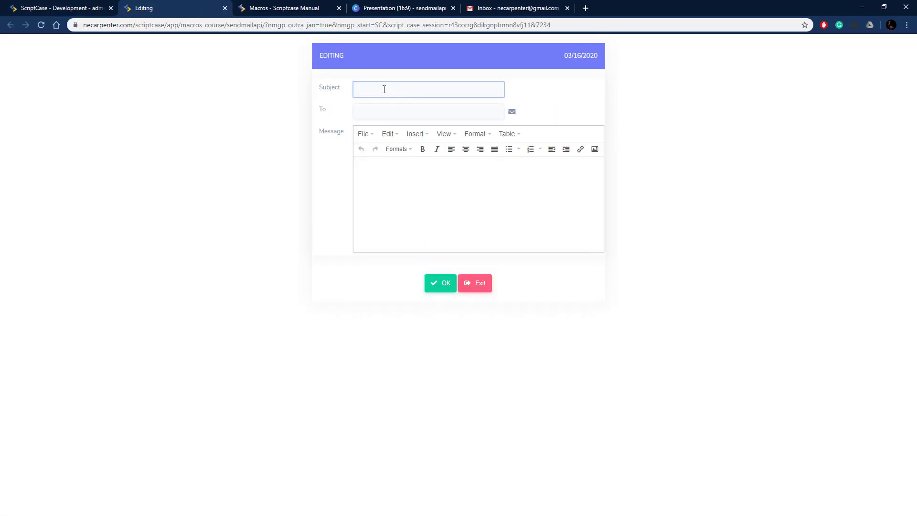
{"action": "left_click", "coordinate": [375, 113]}
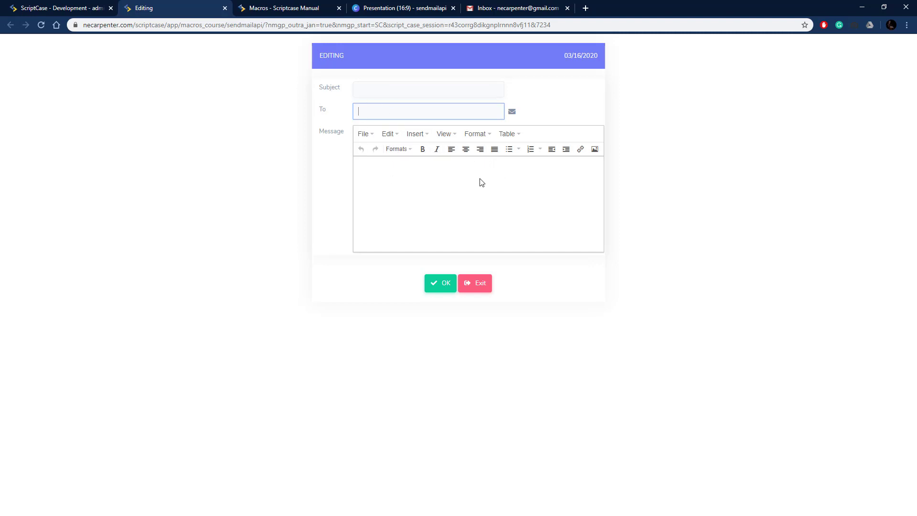
Back in Scriptcase, expand the form's Events and open the empty onValidateSuccess editor.
{"action": "left_click", "coordinate": [44, 6]}
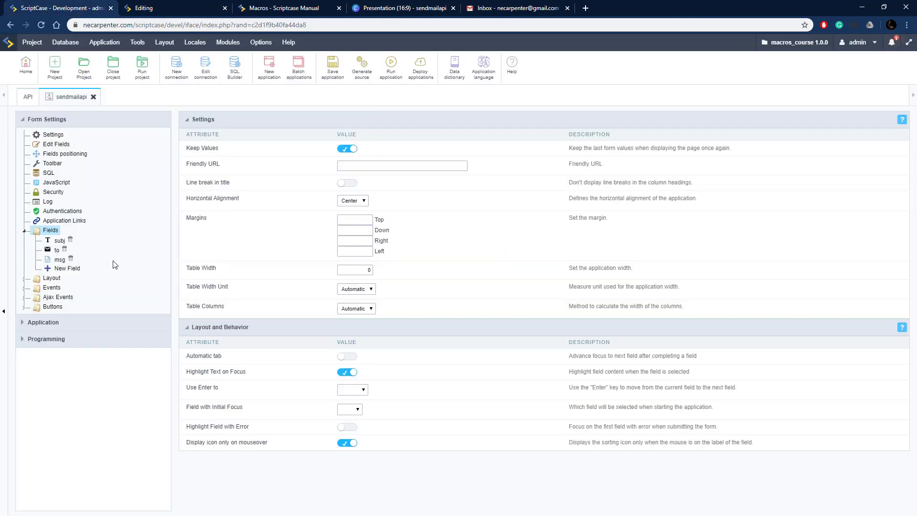
{"action": "left_click", "coordinate": [52, 287]}
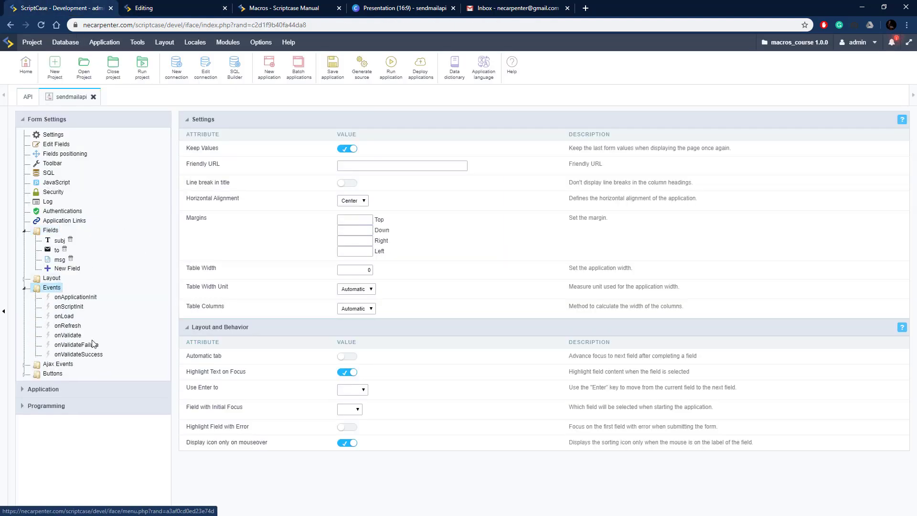
{"action": "left_click", "coordinate": [80, 354]}
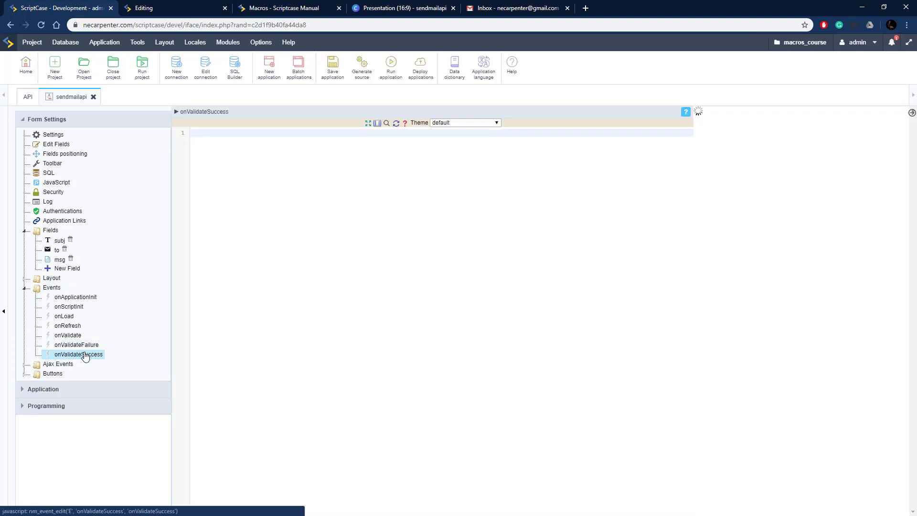
Select the $var_config array in the manual's Example 1 pre-configured profile code.
{"action": "left_click", "coordinate": [290, 8]}
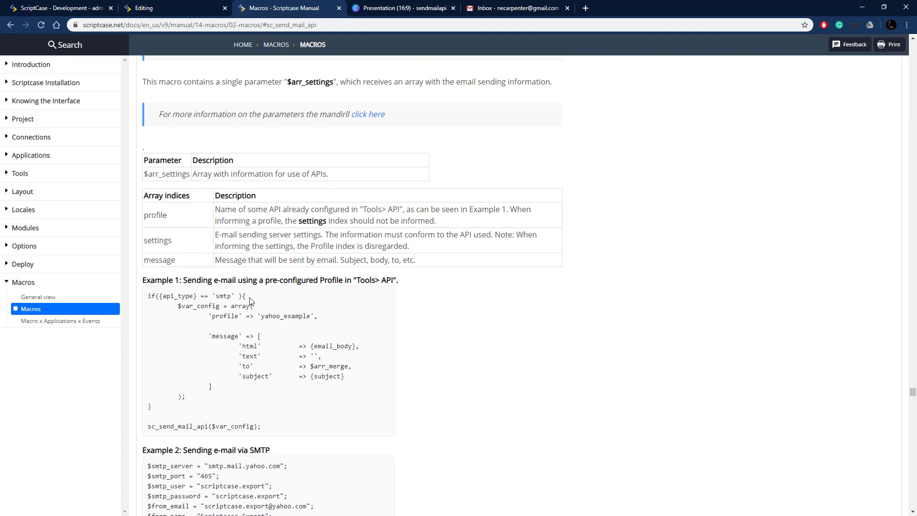
{"action": "mouse_move", "coordinate": [248, 295]}
{"action": "left_mouse_down"}
{"action": "mouse_move", "coordinate": [245, 395]}
{"action": "mouse_move", "coordinate": [255, 390]}
{"action": "left_mouse_up"}
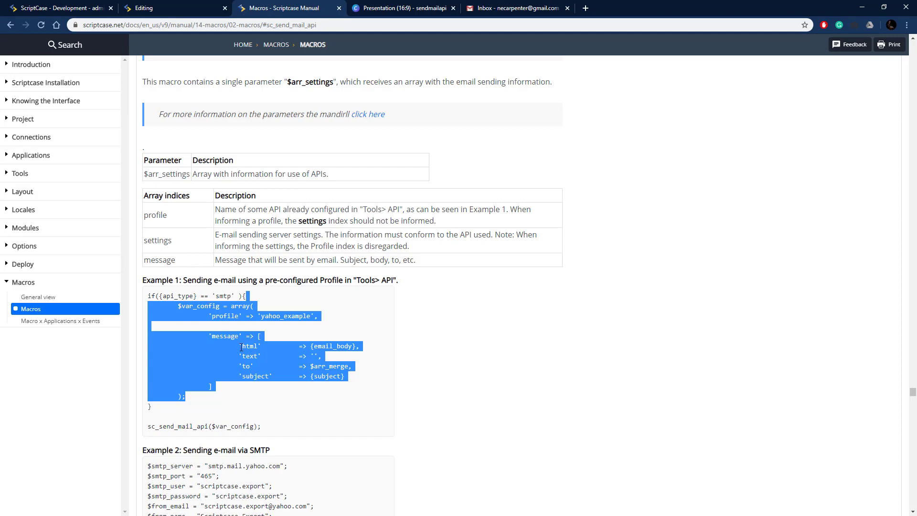
Paste the $var_config array into onValidateSuccess and remove one indent level.
{"action": "left_click", "coordinate": [76, 5]}
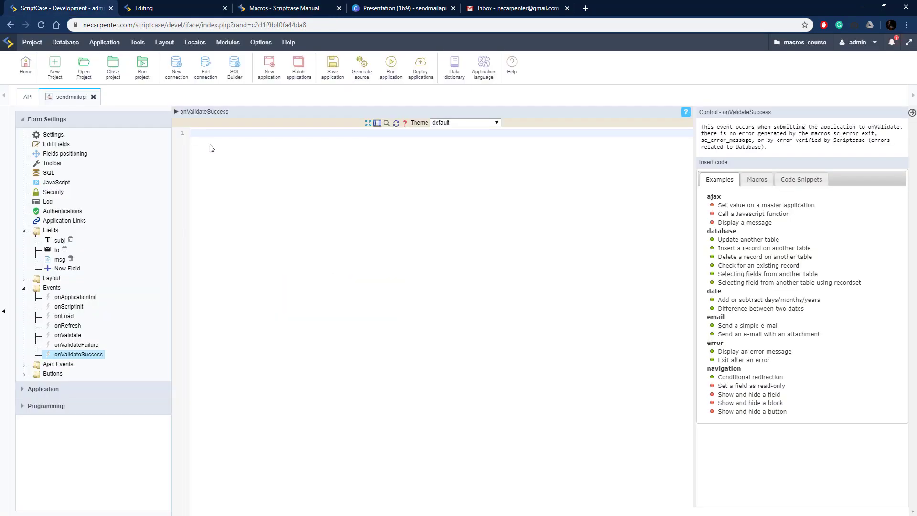
{"action": "key", "text": "ctrl+v"}
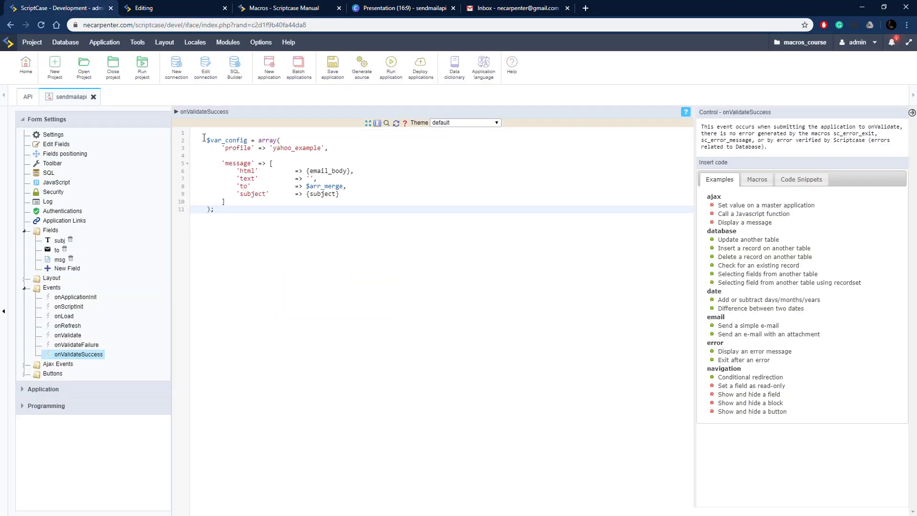
{"action": "key", "text": "ctrl+a"}
{"action": "key", "text": "shift+Tab"}
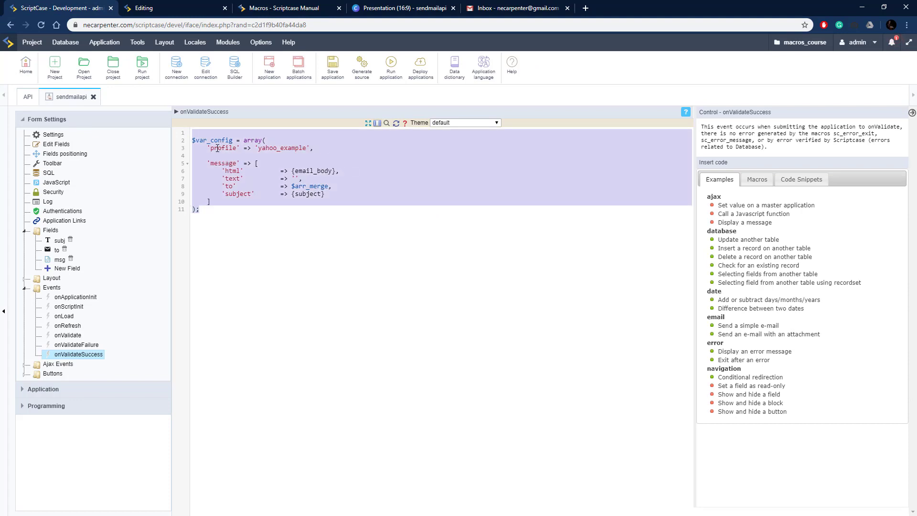
{"action": "left_click", "coordinate": [220, 148]}
{"action": "double_click", "coordinate": [224, 148]}
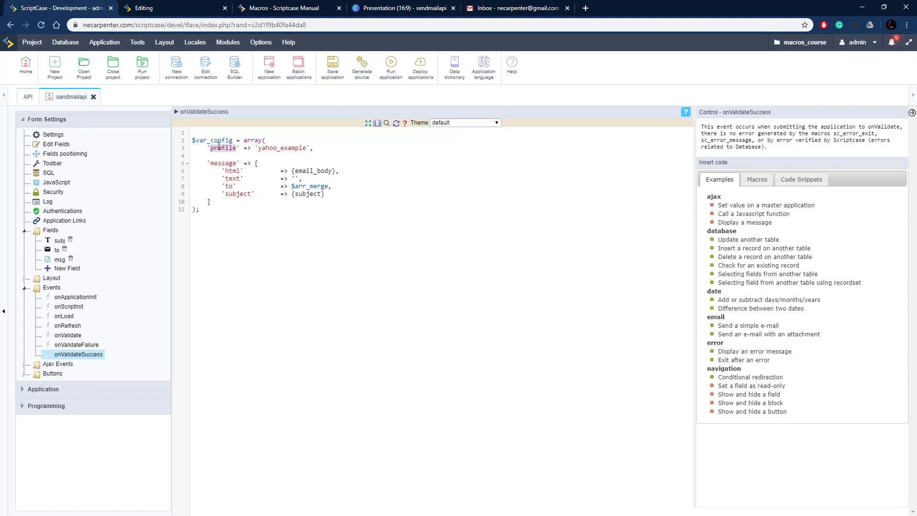
Copy the NateGmail name from the API profiles list and replace the yahoo_example profile value.
{"action": "left_click", "coordinate": [28, 98]}
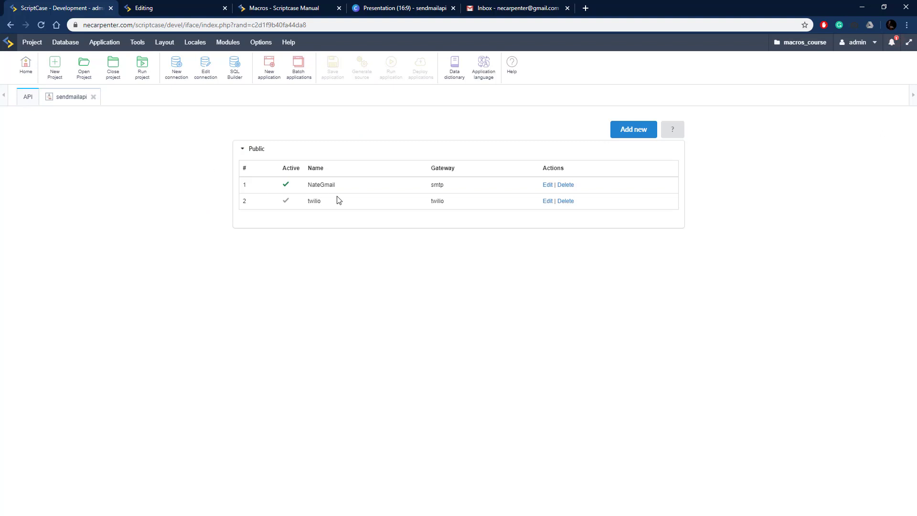
{"action": "double_click", "coordinate": [321, 183]}
{"action": "key", "text": "ctrl+c"}
{"action": "left_click", "coordinate": [71, 97]}
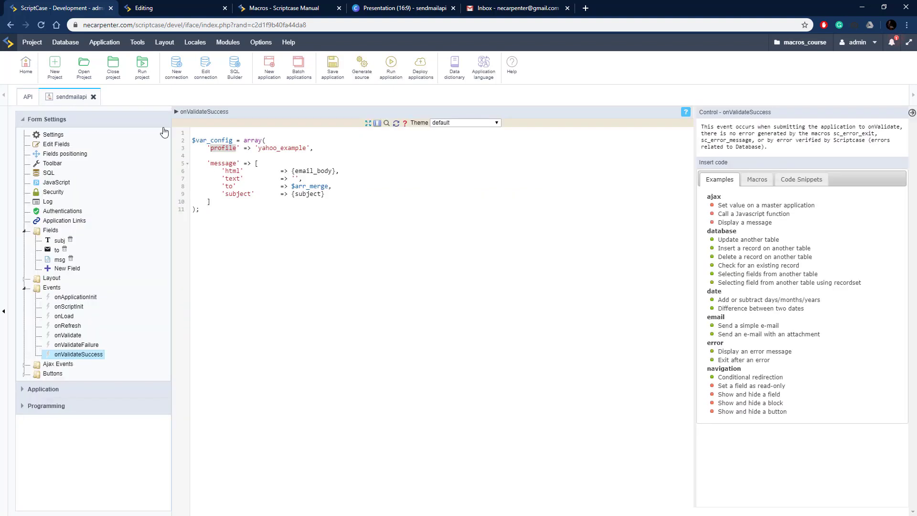
{"action": "double_click", "coordinate": [273, 148]}
{"action": "key", "text": "ctrl+v"}
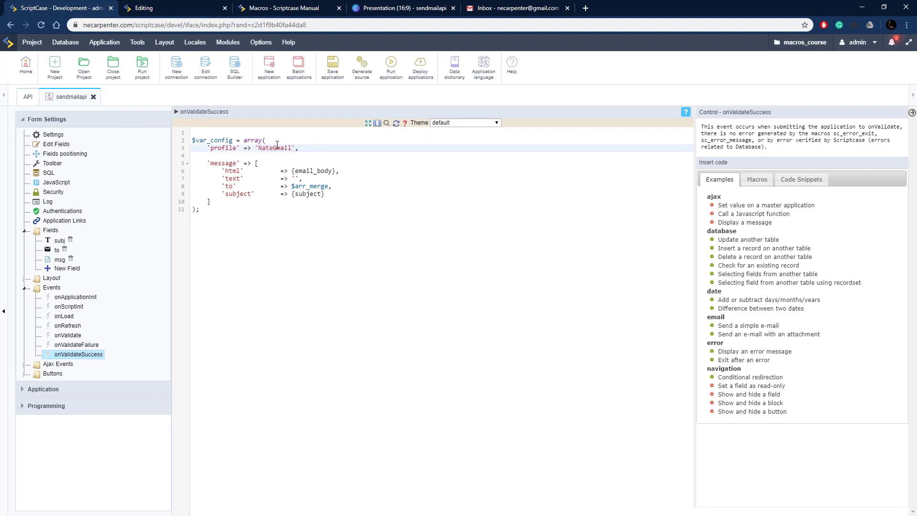
Set html to {msg}, to to {to}, subject to {subj}, and delete the blank first line.
{"action": "double_click", "coordinate": [233, 170]}
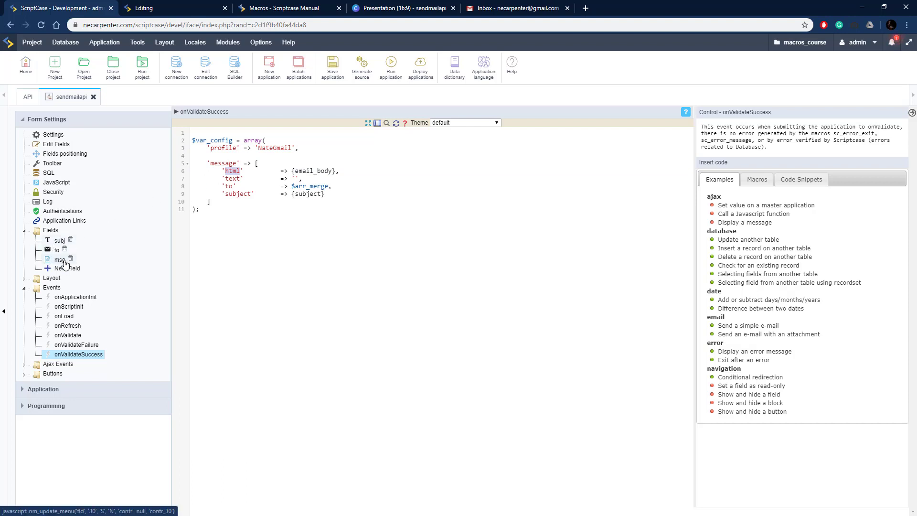
{"action": "double_click", "coordinate": [324, 170]}
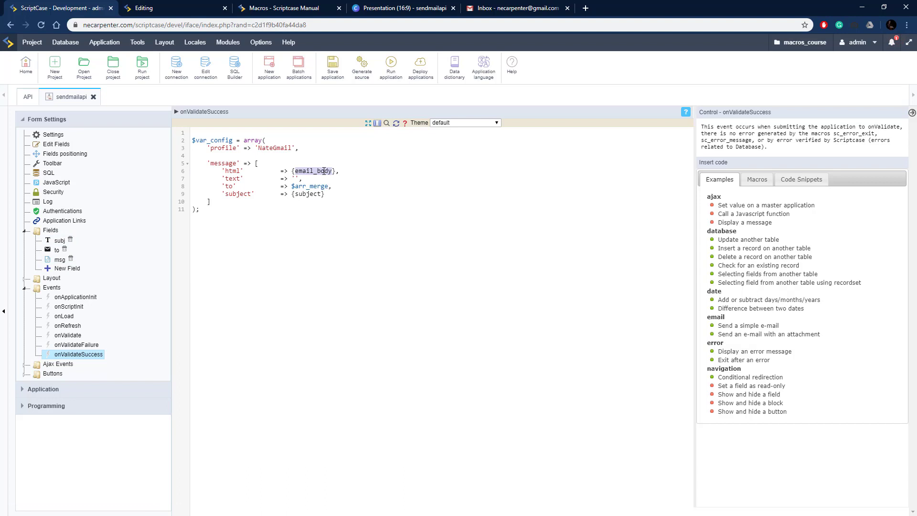
{"action": "type", "text": "msg"}
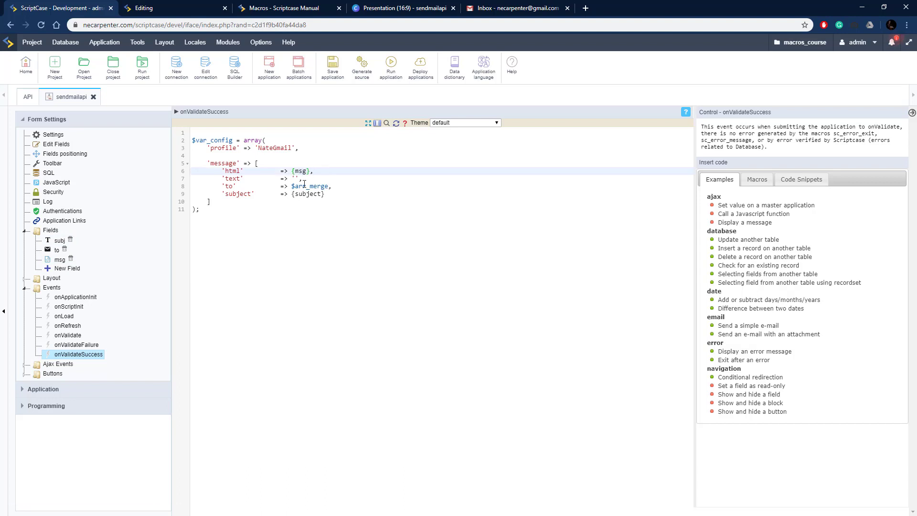
{"action": "double_click", "coordinate": [307, 186]}
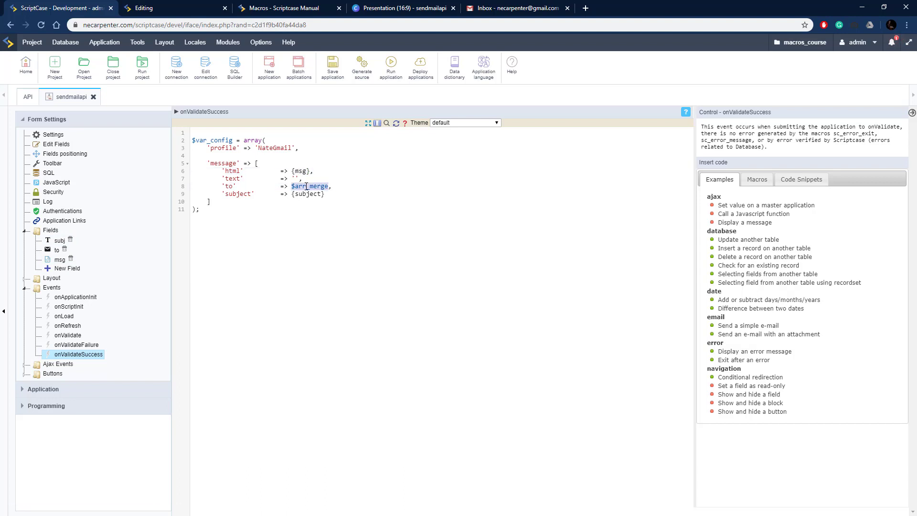
{"action": "type", "text": "{"}
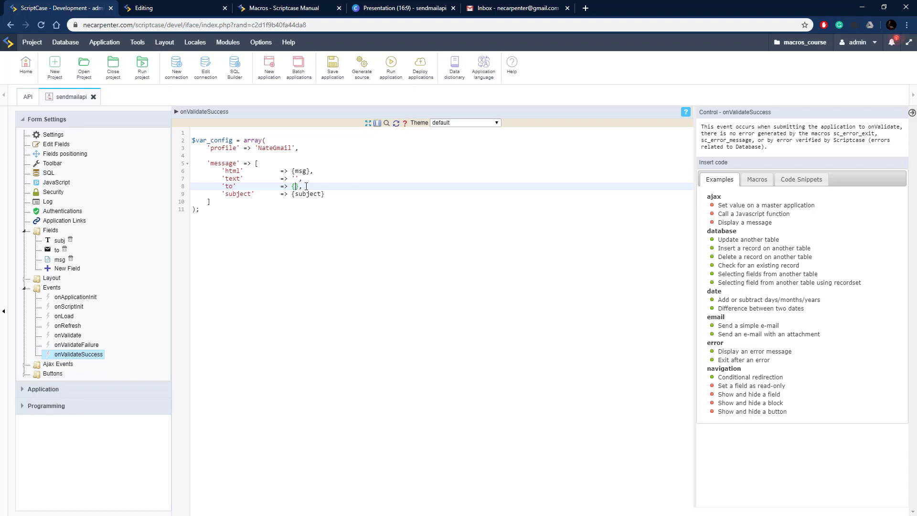
{"action": "type", "text": "to"}
{"action": "left_click", "coordinate": [324, 195]}
{"action": "key", "text": "BackSpace"}
{"action": "key", "text": "BackSpace"}
{"action": "key", "text": "BackSpace"}
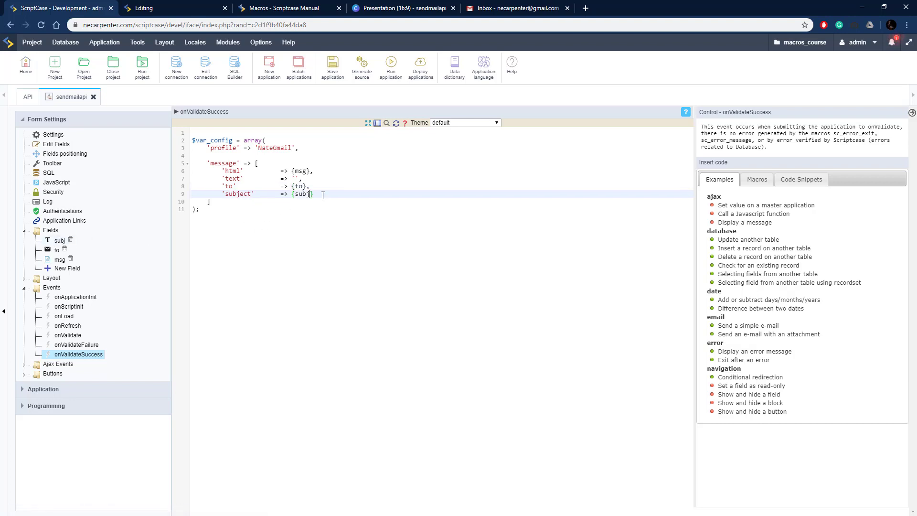
{"action": "left_click", "coordinate": [201, 133]}
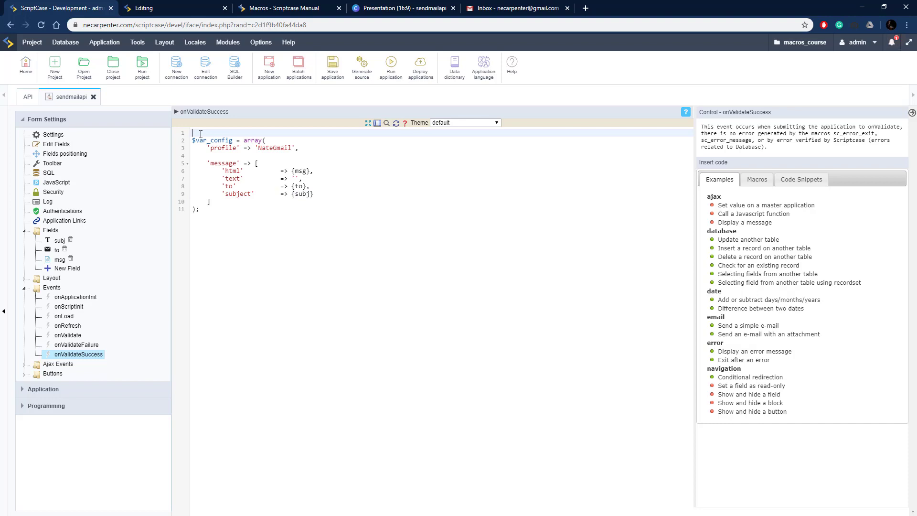
{"action": "key", "text": "Delete"}
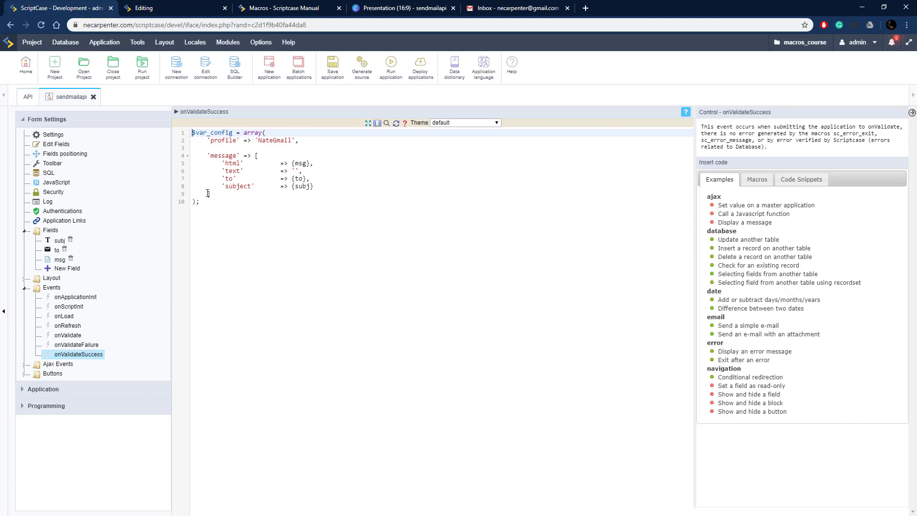
{"action": "left_click", "coordinate": [269, 10]}
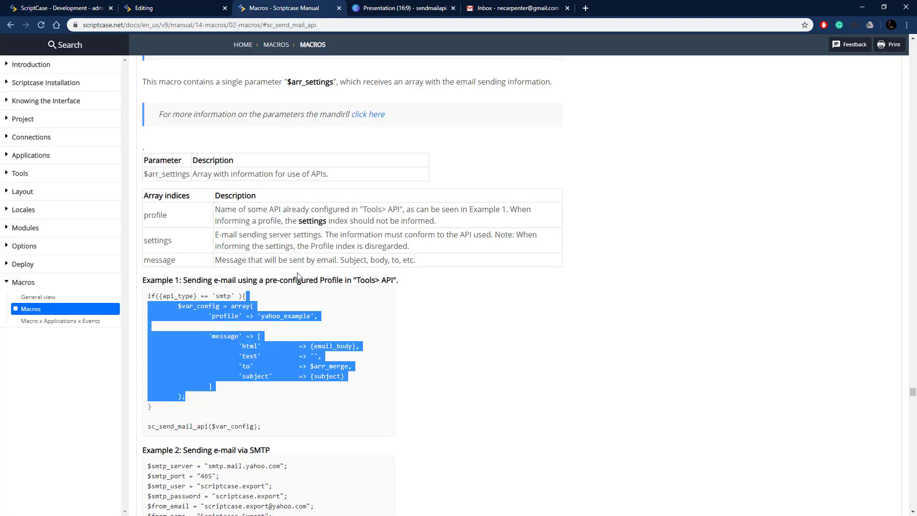
{"action": "left_click_drag", "start_coordinate": [262, 429], "coordinate": [149, 427]}
{"action": "key", "text": "ctrl+c"}
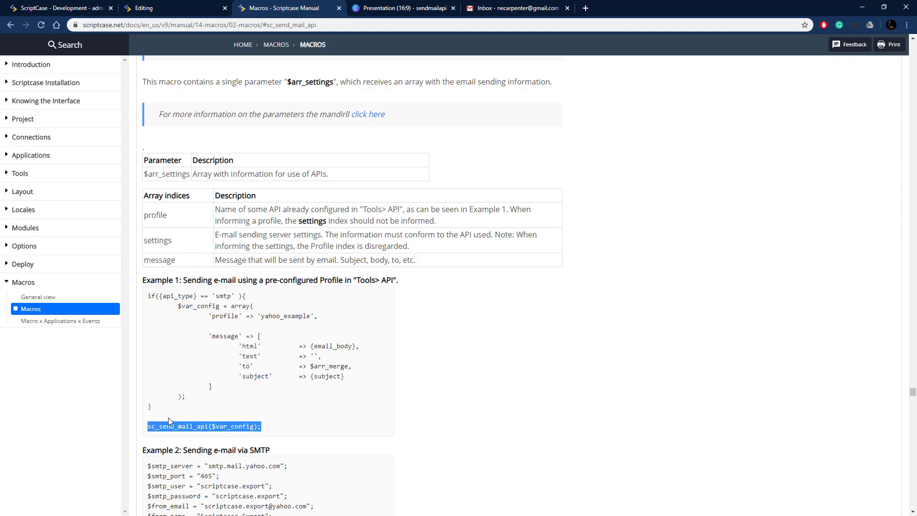
{"action": "left_click", "coordinate": [76, 9]}
{"action": "left_click", "coordinate": [203, 202]}
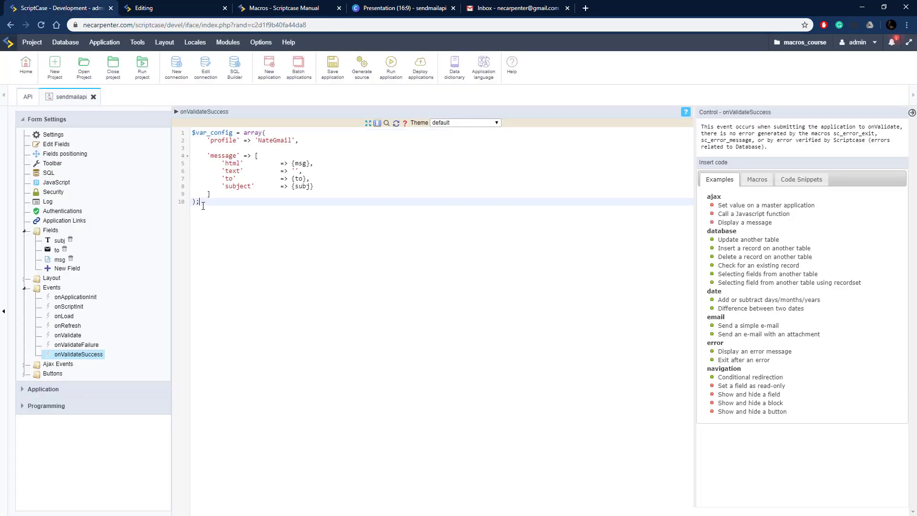
{"action": "key", "text": "Return"}
{"action": "key", "text": "Return"}
{"action": "key", "text": "ctrl+v"}
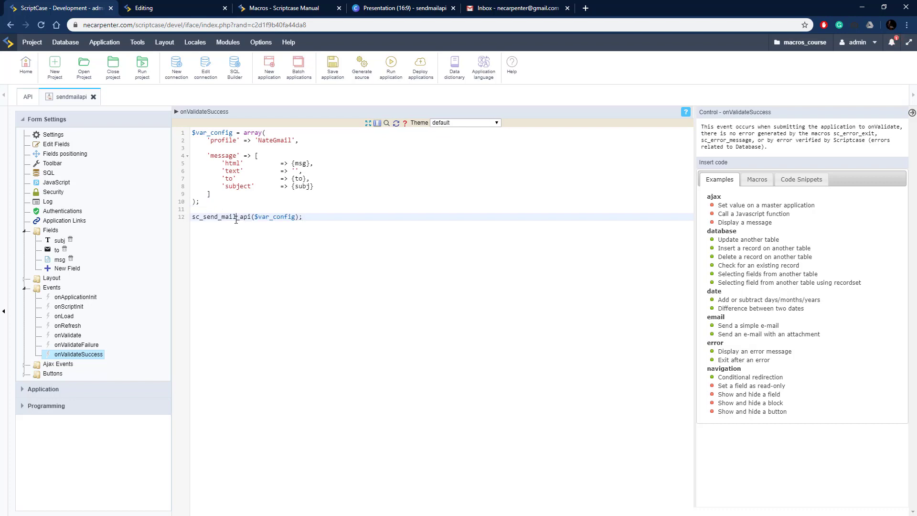
{"action": "double_click", "coordinate": [269, 217]}
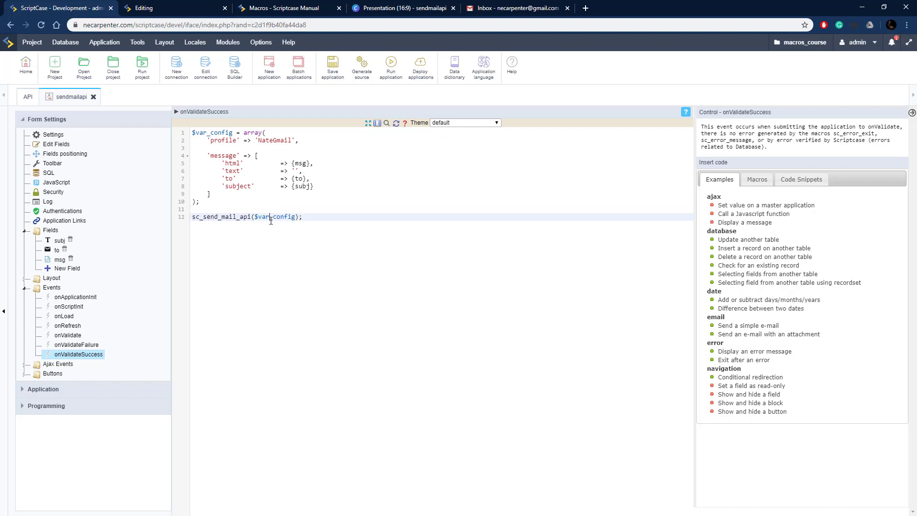
{"action": "double_click", "coordinate": [214, 134]}
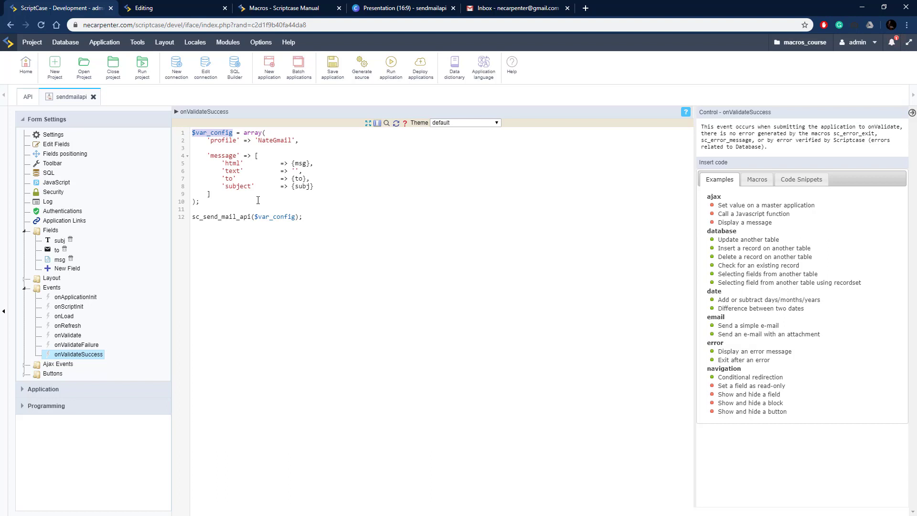
{"action": "left_click", "coordinate": [309, 217]}
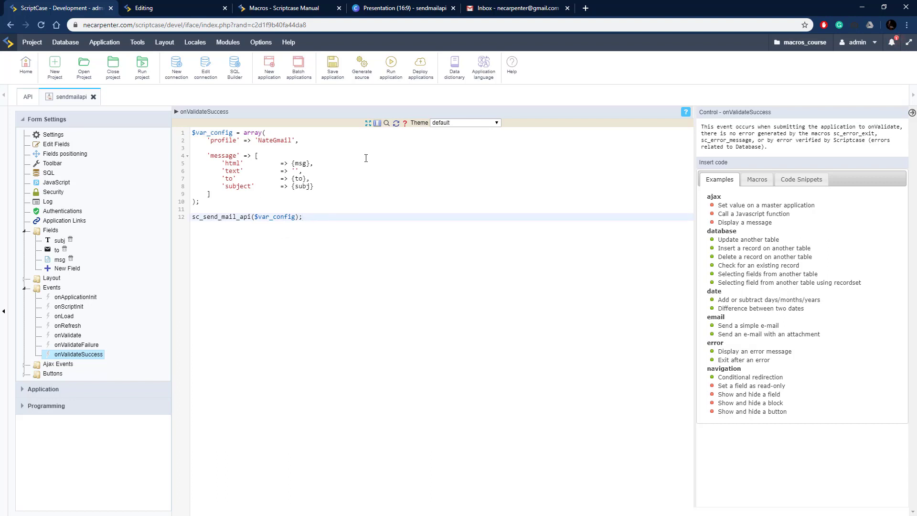
Run the form and enter subject 'Test API Email', a recipient address and the message heading.
{"action": "left_click", "coordinate": [393, 68]}
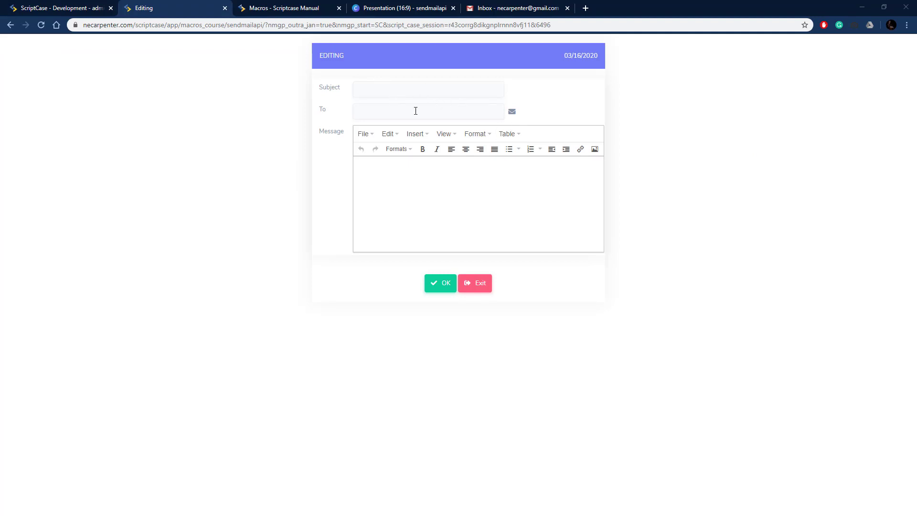
{"action": "left_click", "coordinate": [391, 86]}
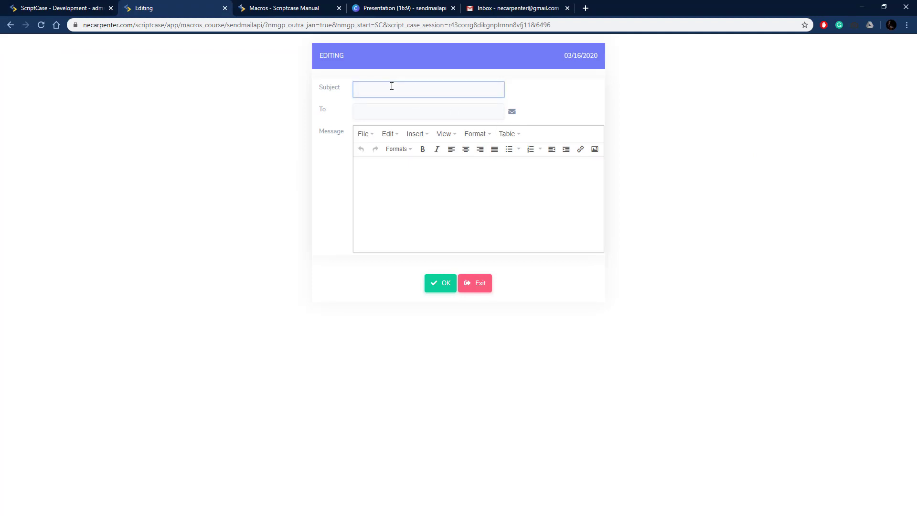
{"action": "type", "text": "est A"}
{"action": "type", "text": "PI Email"}
{"action": "key", "text": "Tab"}
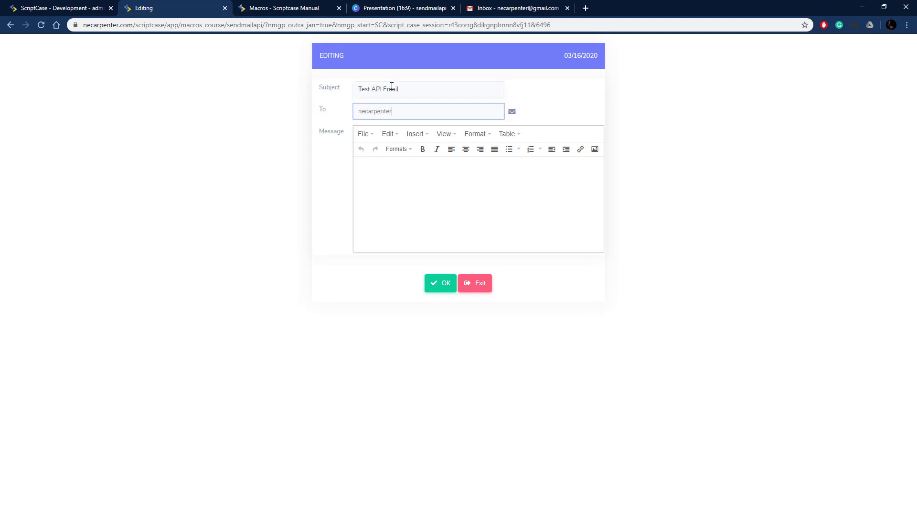
{"action": "key", "text": "Tab"}
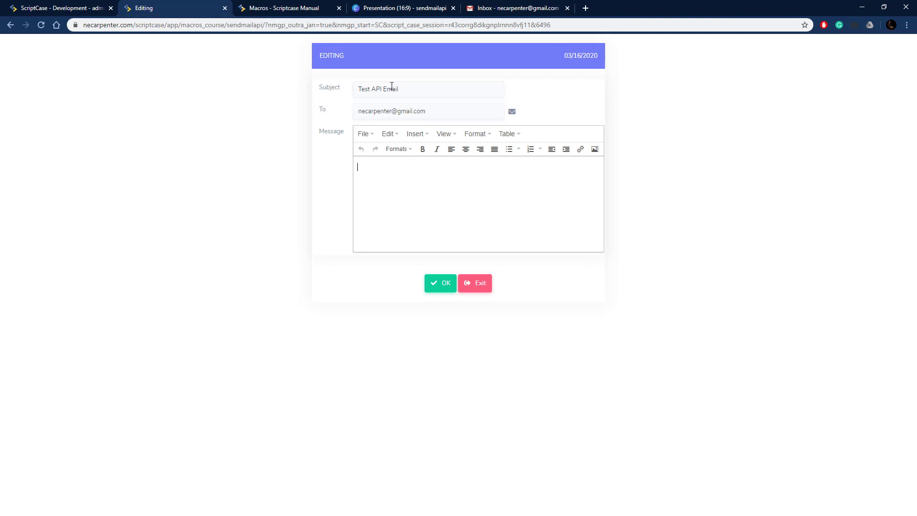
{"action": "type", "text": "Te"}
{"action": "type", "text": "st API "}
{"action": "type", "text": "Email"}
Make the 'Test API Email' heading line bold and centred.
{"action": "left_click_drag", "start_coordinate": [407, 167], "coordinate": [357, 167]}
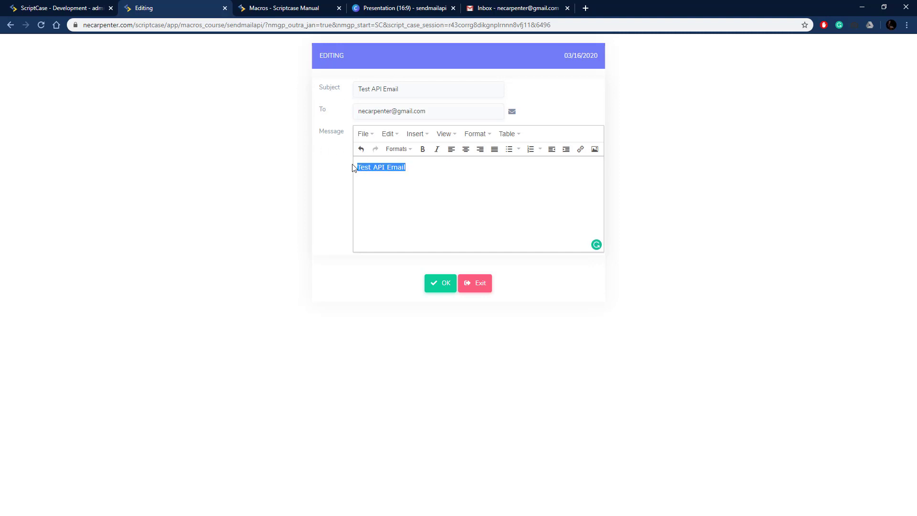
{"action": "left_click", "coordinate": [424, 150]}
{"action": "left_click", "coordinate": [464, 150]}
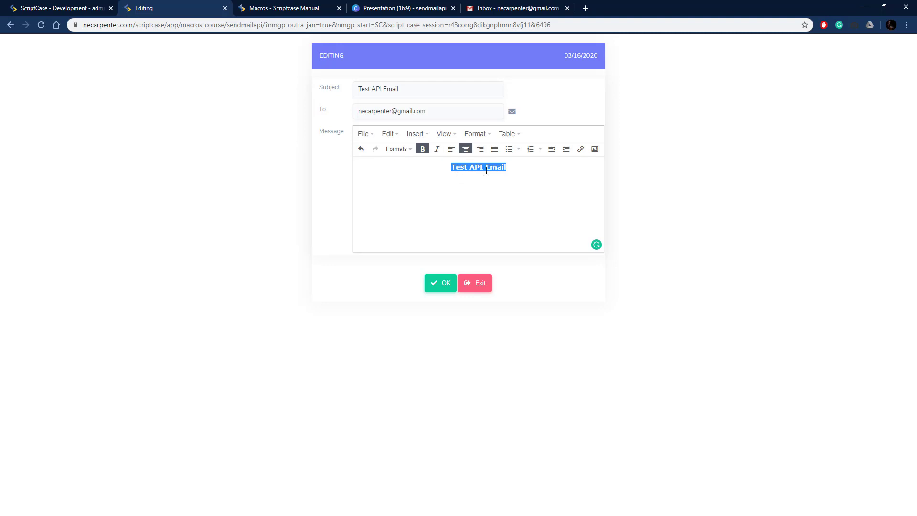
{"action": "left_click", "coordinate": [510, 166]}
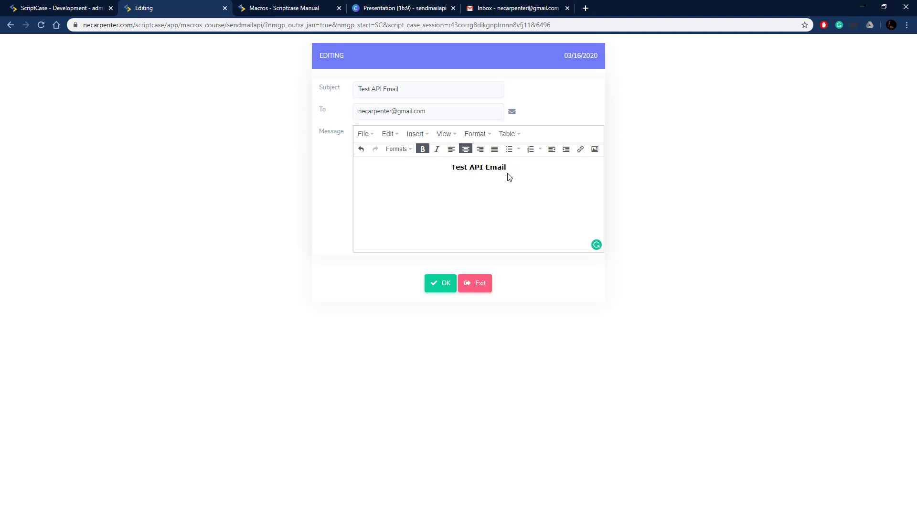
Add a plain left-aligned line reading 'This is a test email sent from a SC API.'.
{"action": "key", "text": "Return"}
{"action": "left_click", "coordinate": [451, 149]}
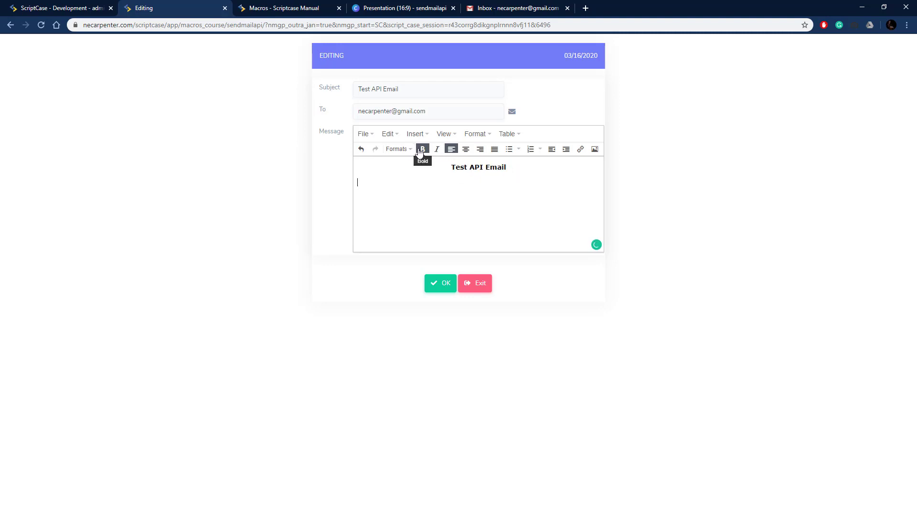
{"action": "left_click", "coordinate": [422, 148]}
{"action": "type", "text": "his "}
{"action": "type", "text": "is a test e"}
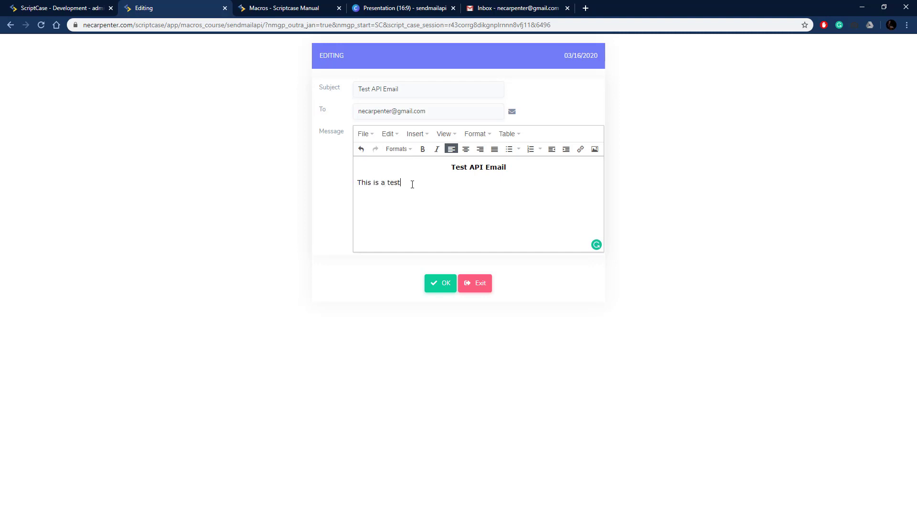
{"action": "type", "text": "mail sent "}
{"action": "type", "text": "from"}
{"action": "key", "text": "BackSpace"}
{"action": "type", "text": "PI"}
{"action": "type", "text": "."}
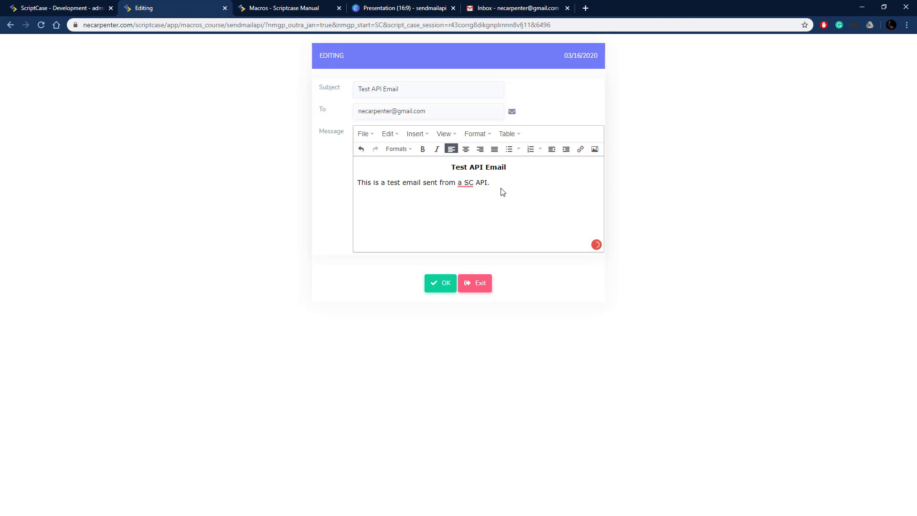
Italicise the test sentence and submit the form to send the email.
{"action": "left_click_drag", "start_coordinate": [502, 190], "coordinate": [354, 185]}
{"action": "left_click", "coordinate": [437, 148]}
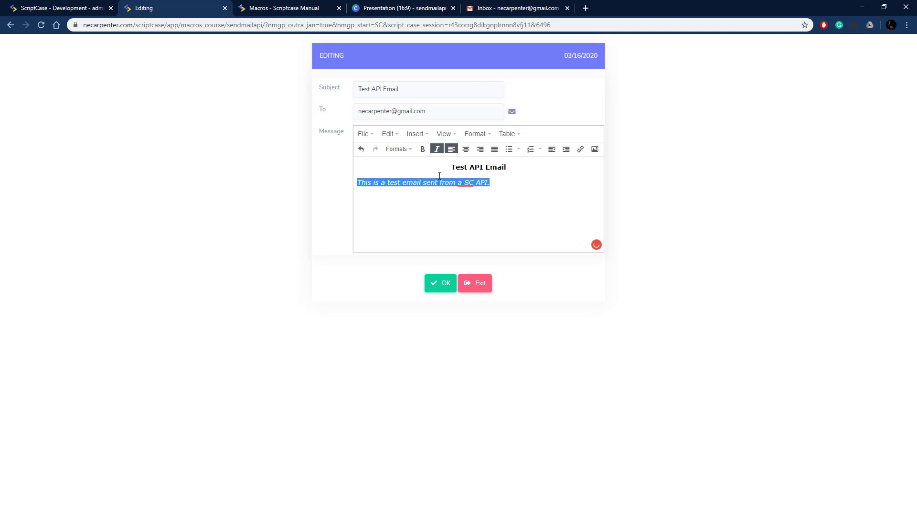
{"action": "left_click", "coordinate": [495, 182]}
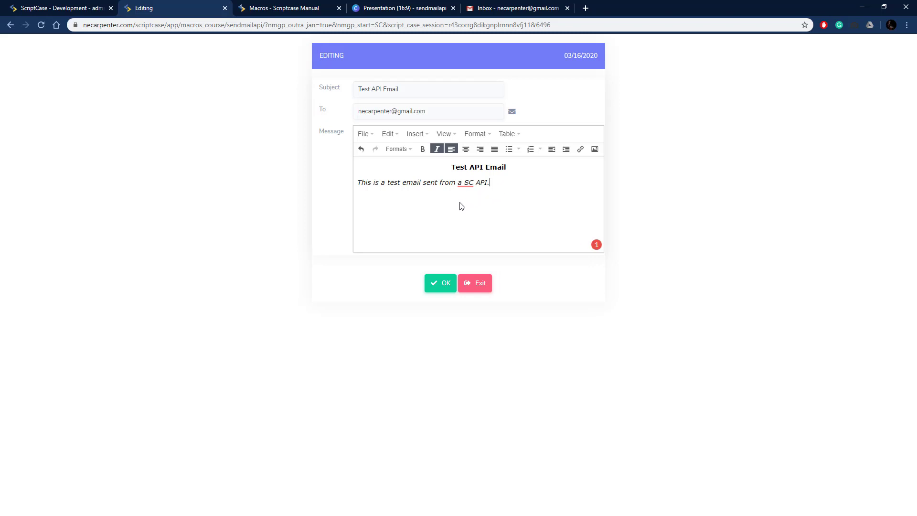
{"action": "left_click", "coordinate": [440, 286]}
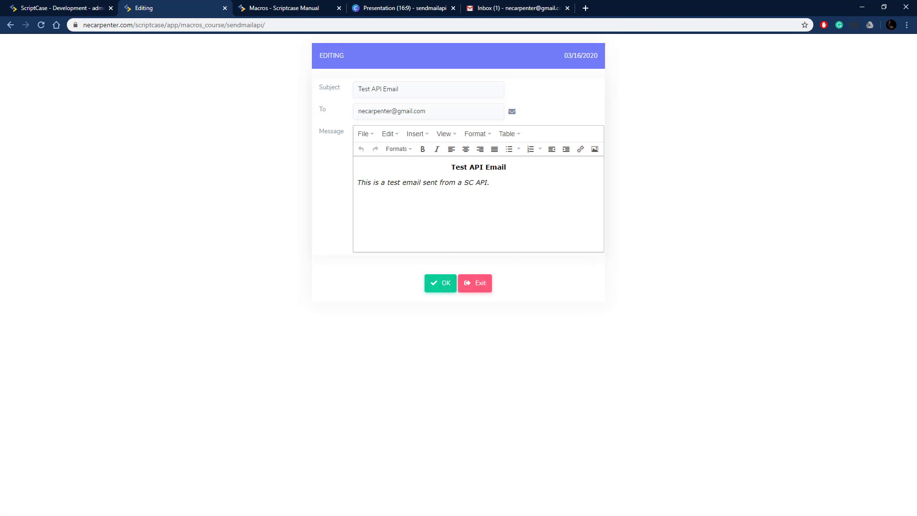
{"action": "left_click", "coordinate": [516, 9]}
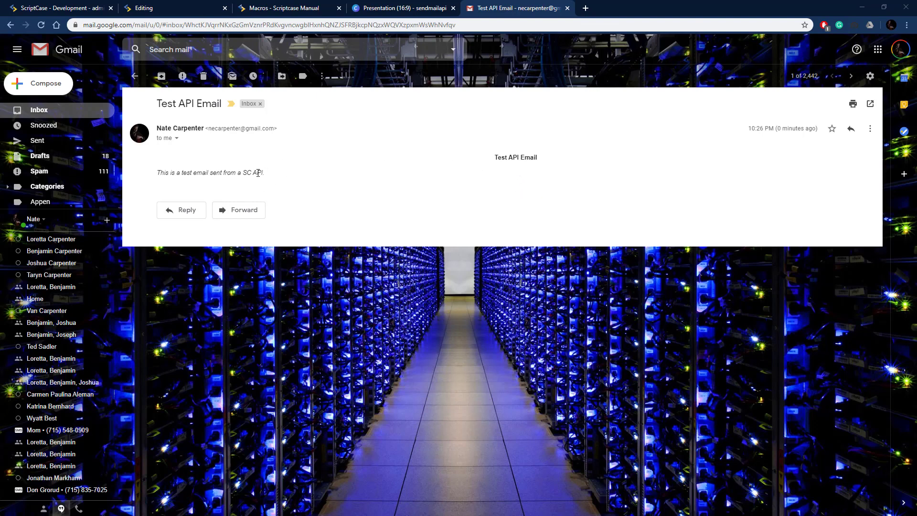
{"action": "left_click", "coordinate": [201, 8]}
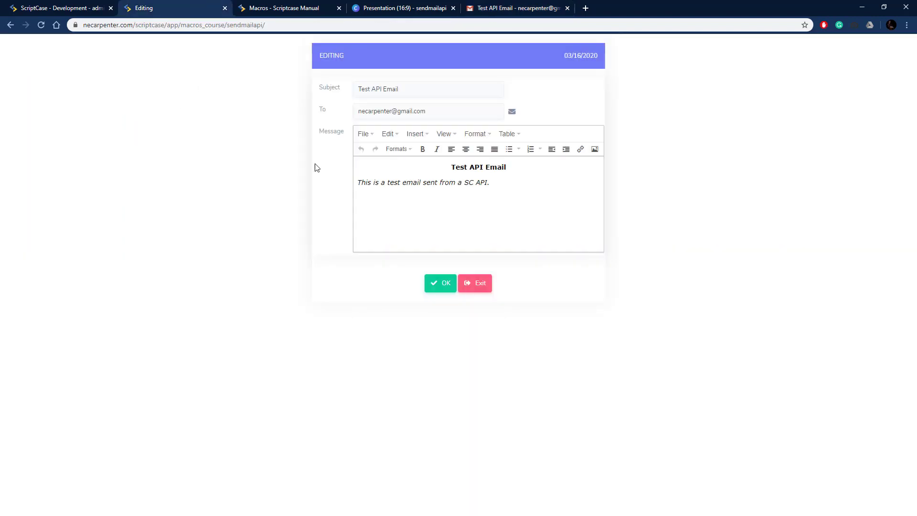